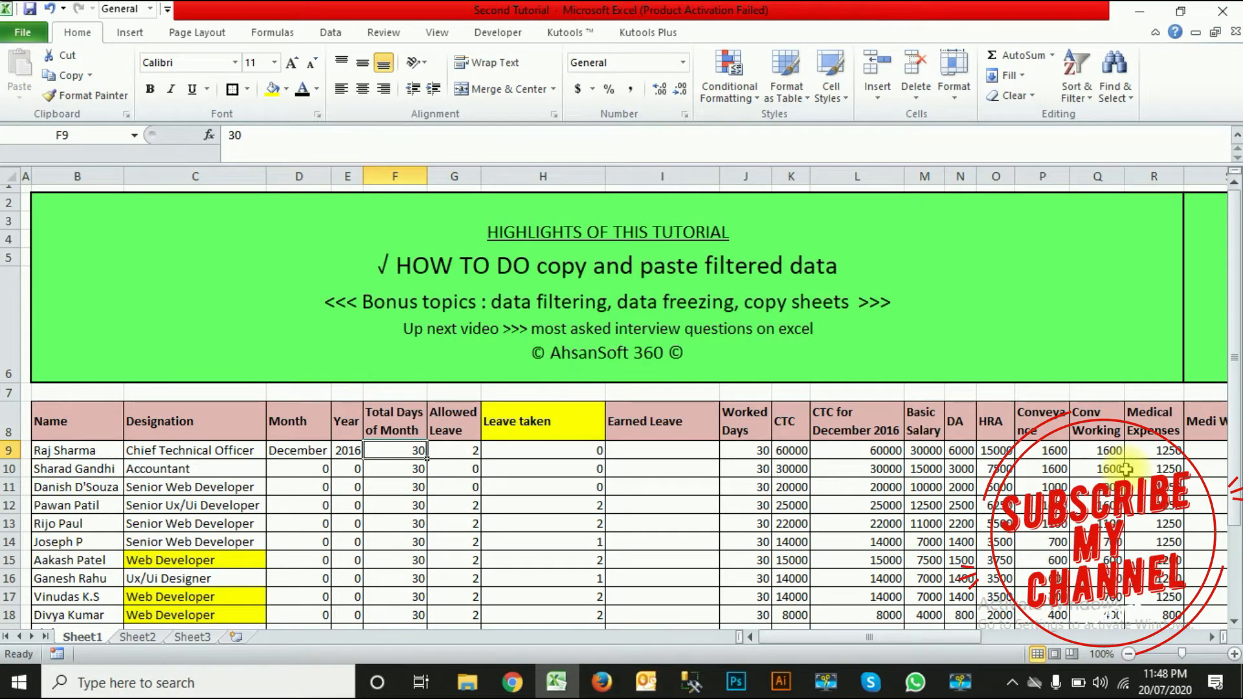
# - Turn on filters for the header row 8 and filter the Designation column to show only Web Developer
pyautogui.click(564, 429)
pyautogui.click(220, 435)
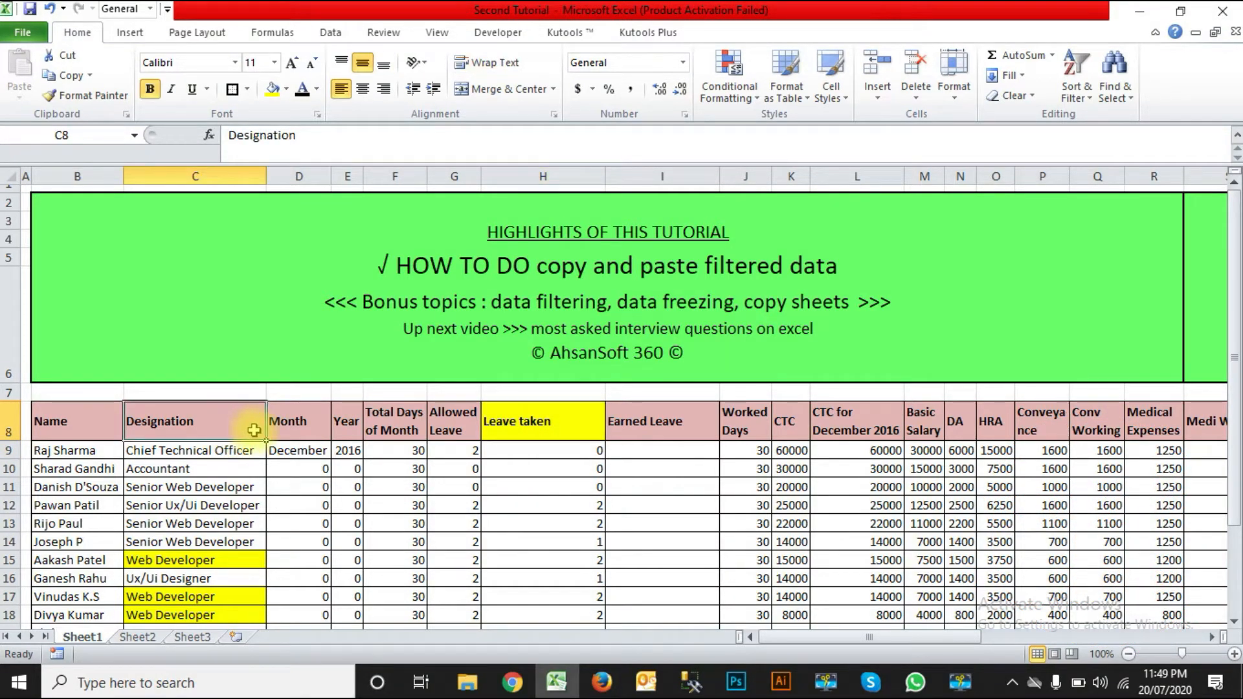
pyautogui.click(107, 422)
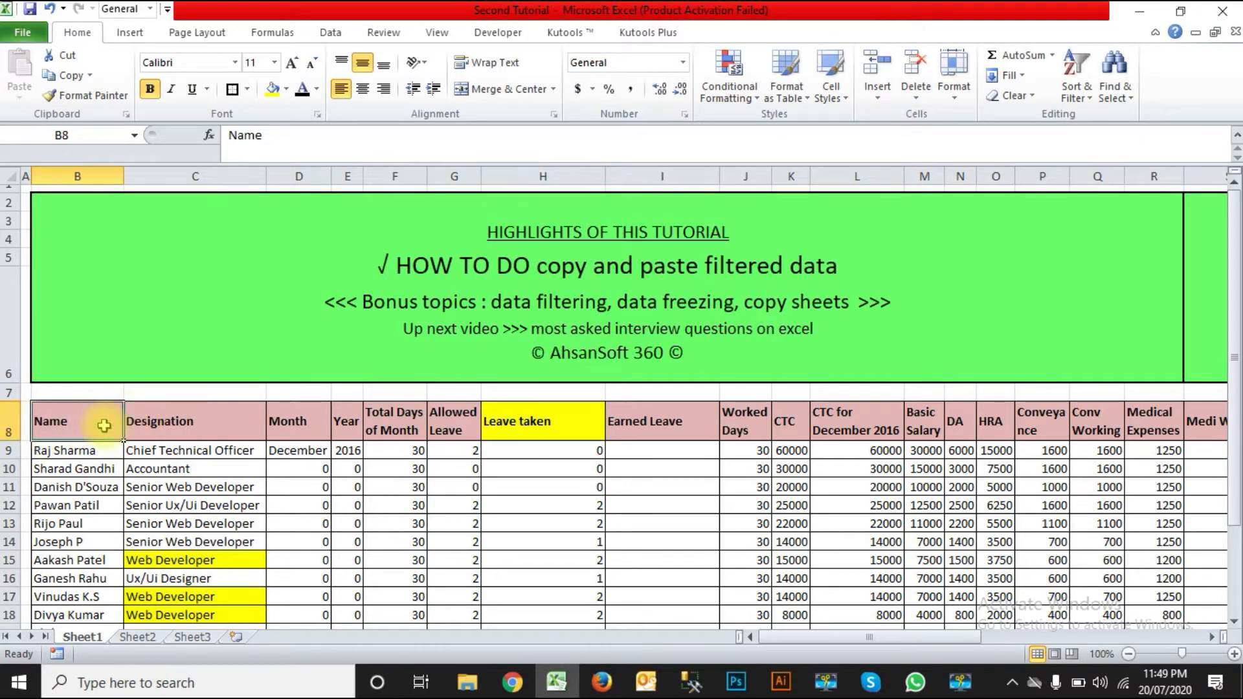
pyautogui.hotkey('ctrl', 'shift', 'l')
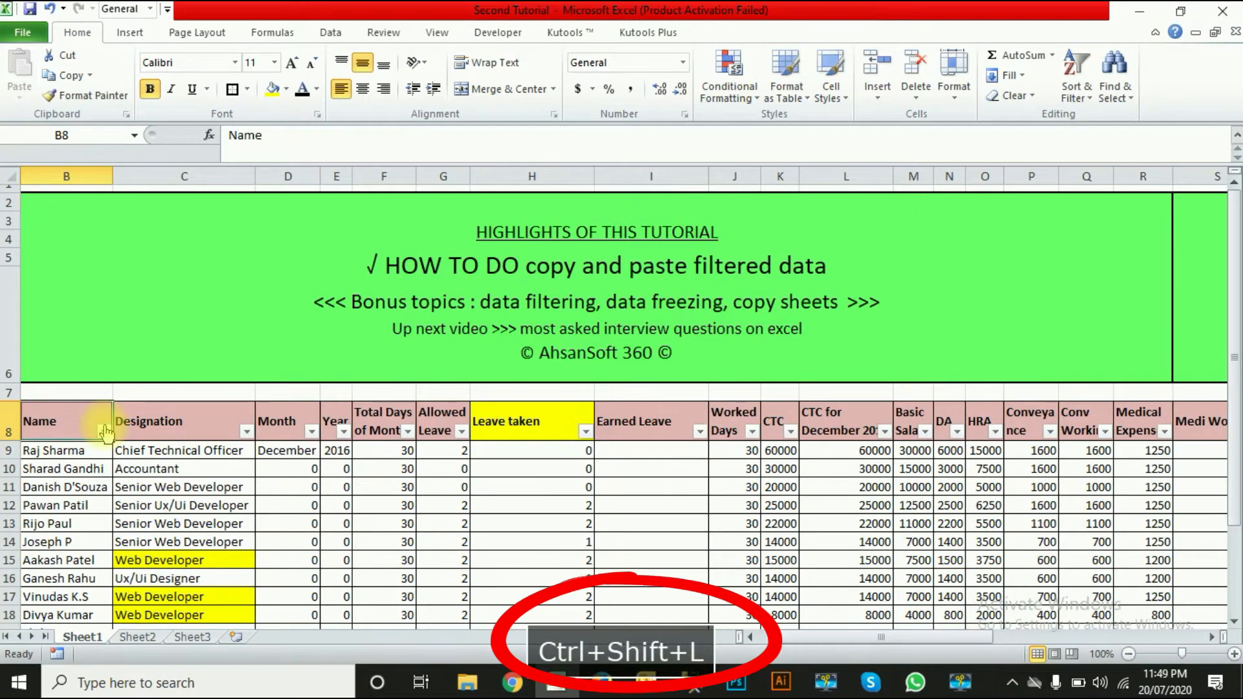
pyautogui.click(749, 637)
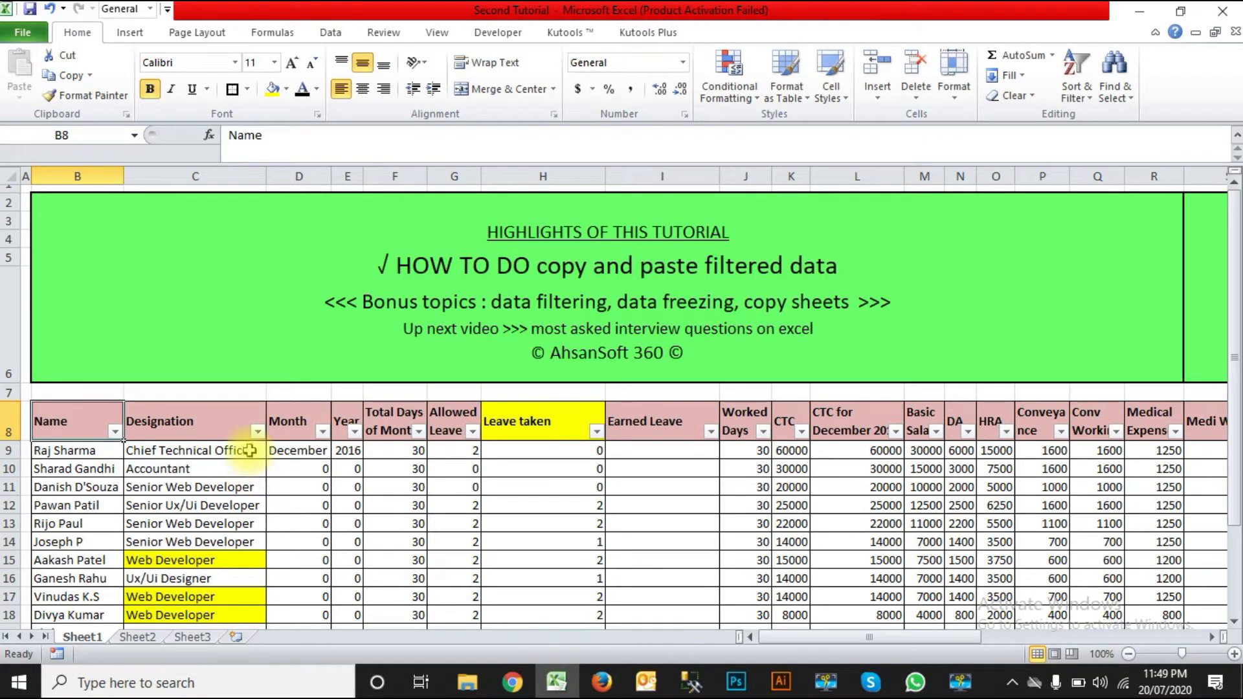
pyautogui.click(258, 431)
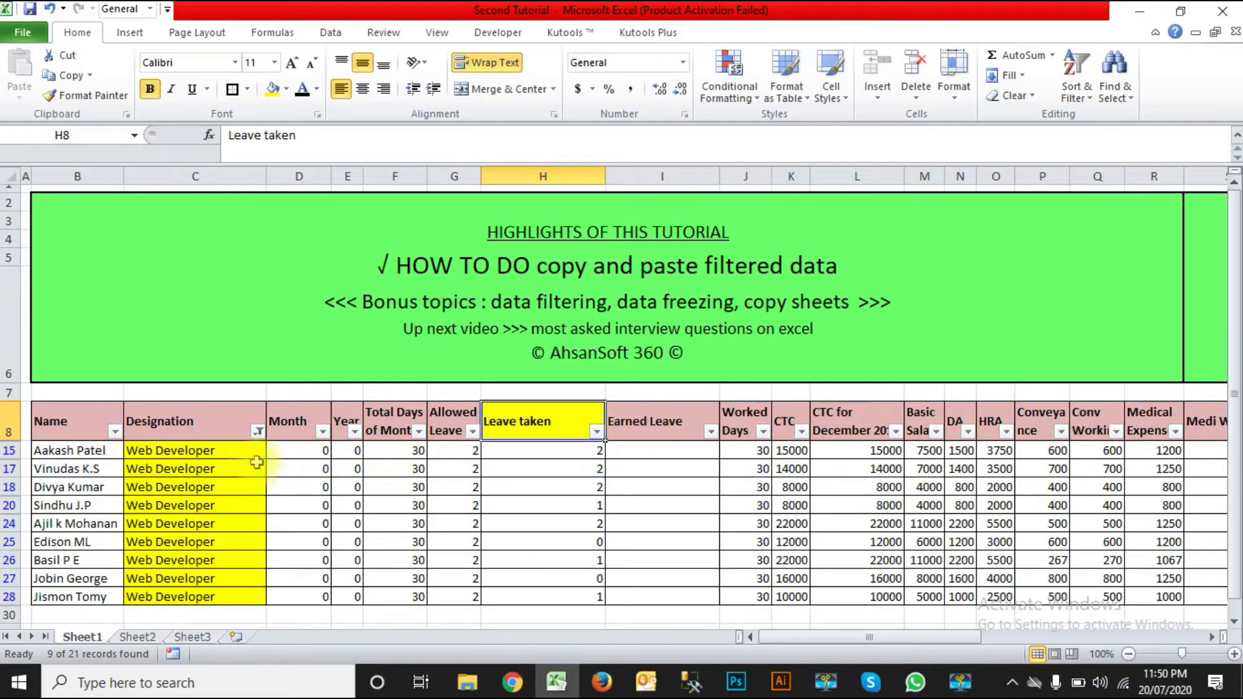
# - Copy the filtered Leave taken values in H15:H28
pyautogui.click(256, 453)
pyautogui.click(655, 421)
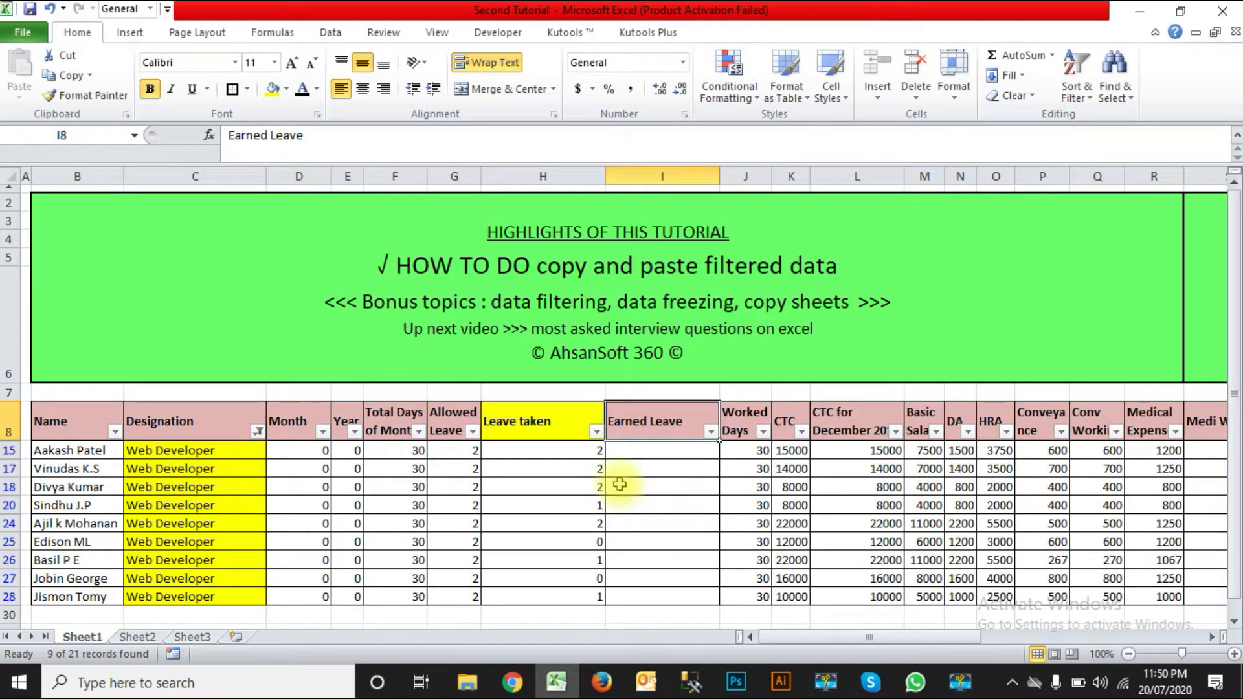
pyautogui.click(639, 455)
pyautogui.click(547, 432)
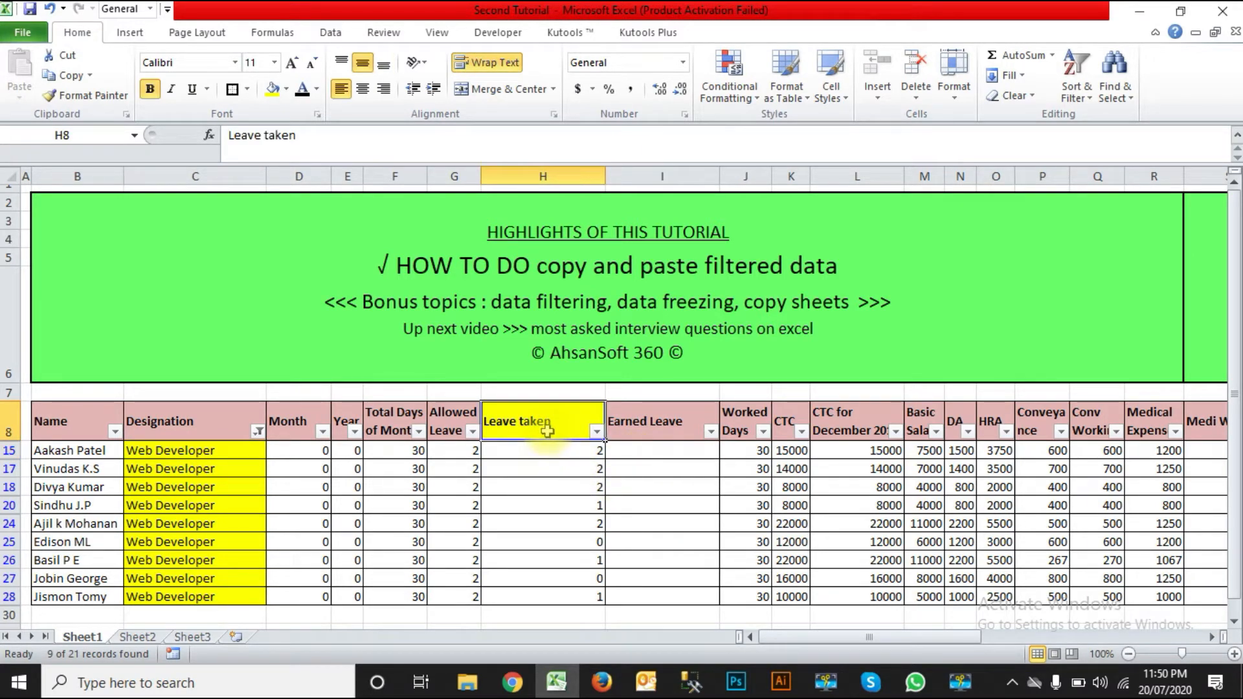
pyautogui.click(660, 432)
pyautogui.moveTo(583, 451); pyautogui.dragTo(575, 593)
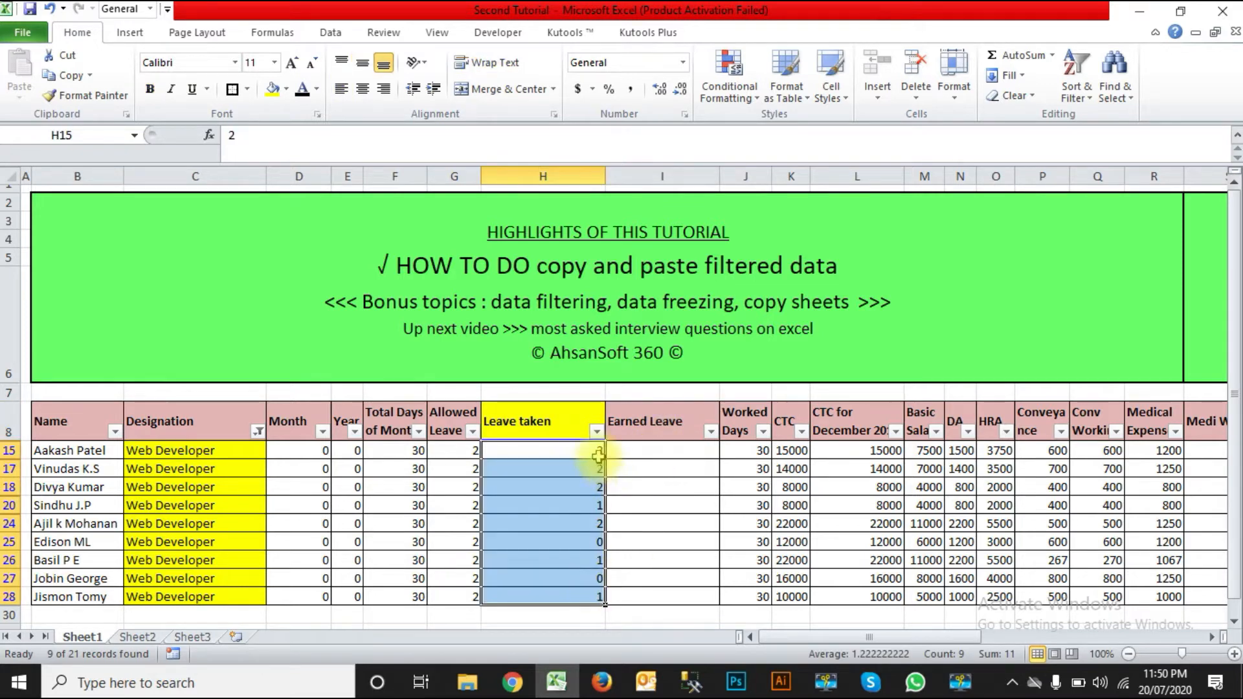
pyautogui.hotkey('ctrl', 'c')
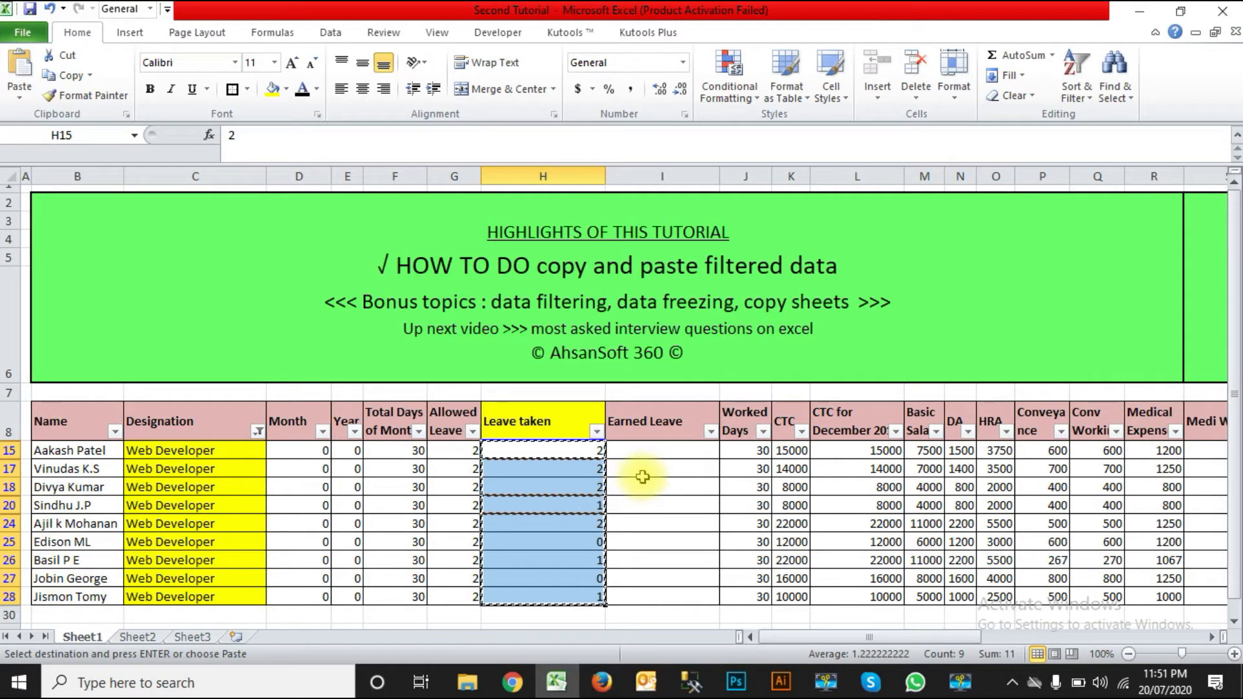
# - Paste the copied values into the filtered Earned Leave column starting at I15
pyautogui.click(258, 432)
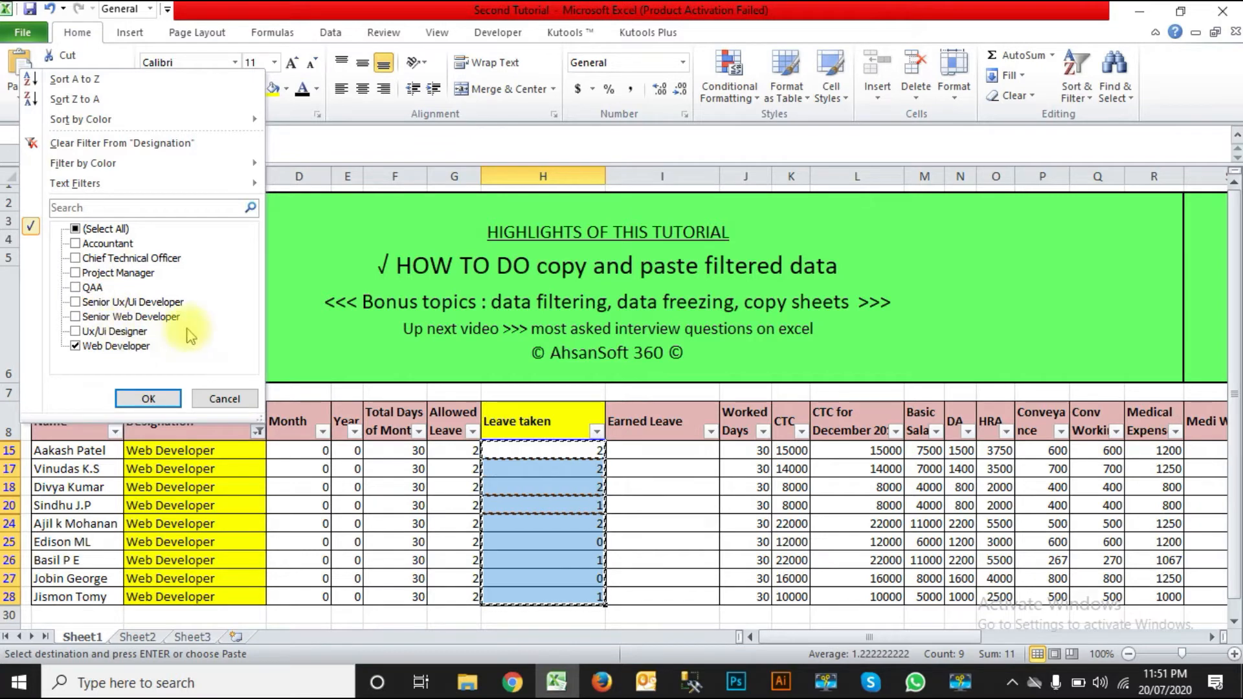
pyautogui.moveTo(662, 452); pyautogui.dragTo(660, 596)
pyautogui.click(662, 451)
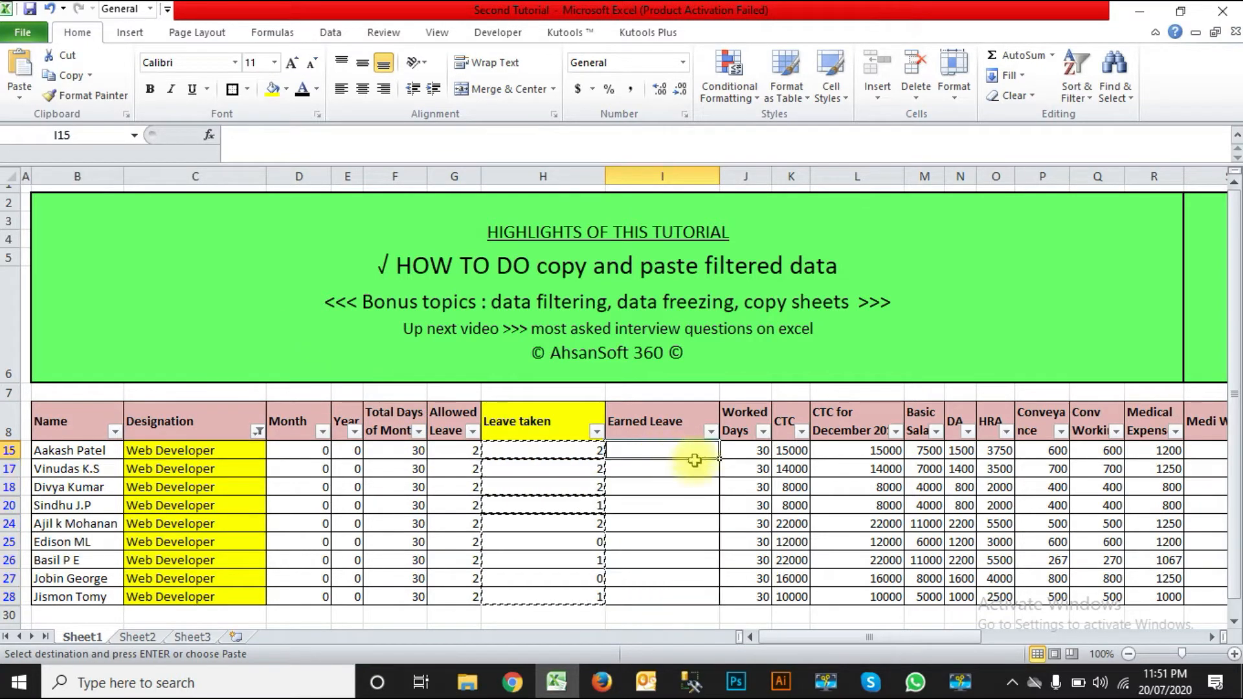
pyautogui.hotkey('ctrl', 'v')
pyautogui.moveTo(691, 448); pyautogui.dragTo(682, 509)
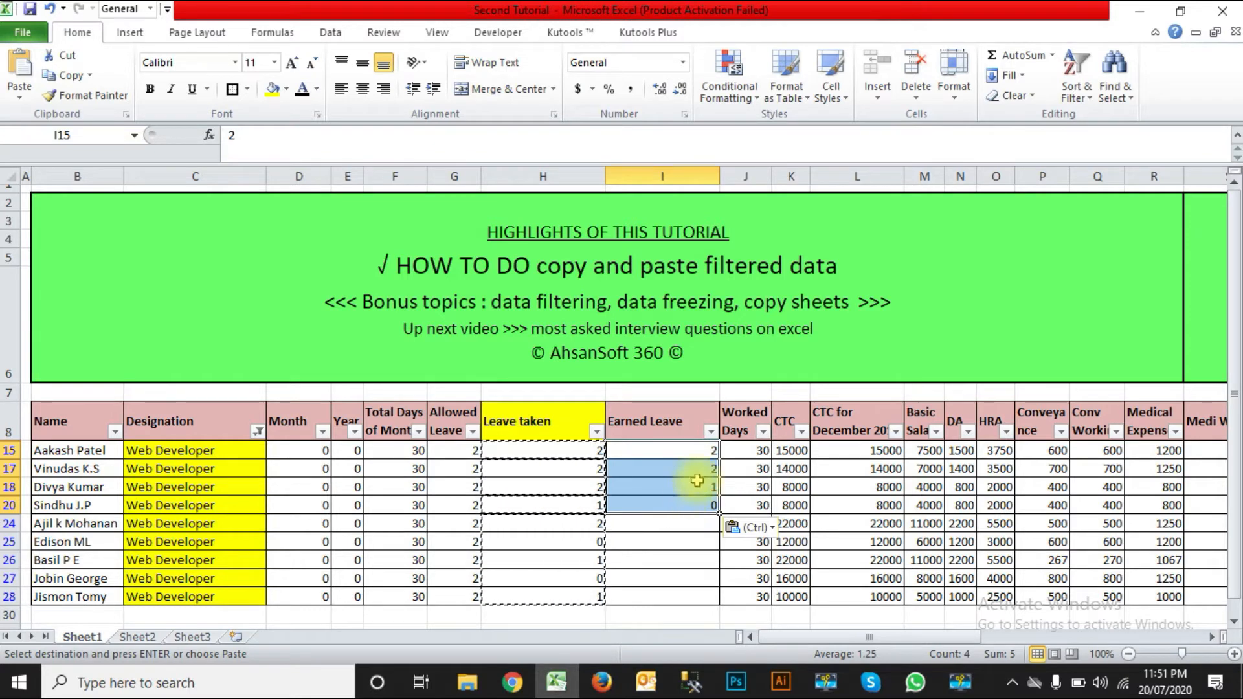
pyautogui.click(695, 545)
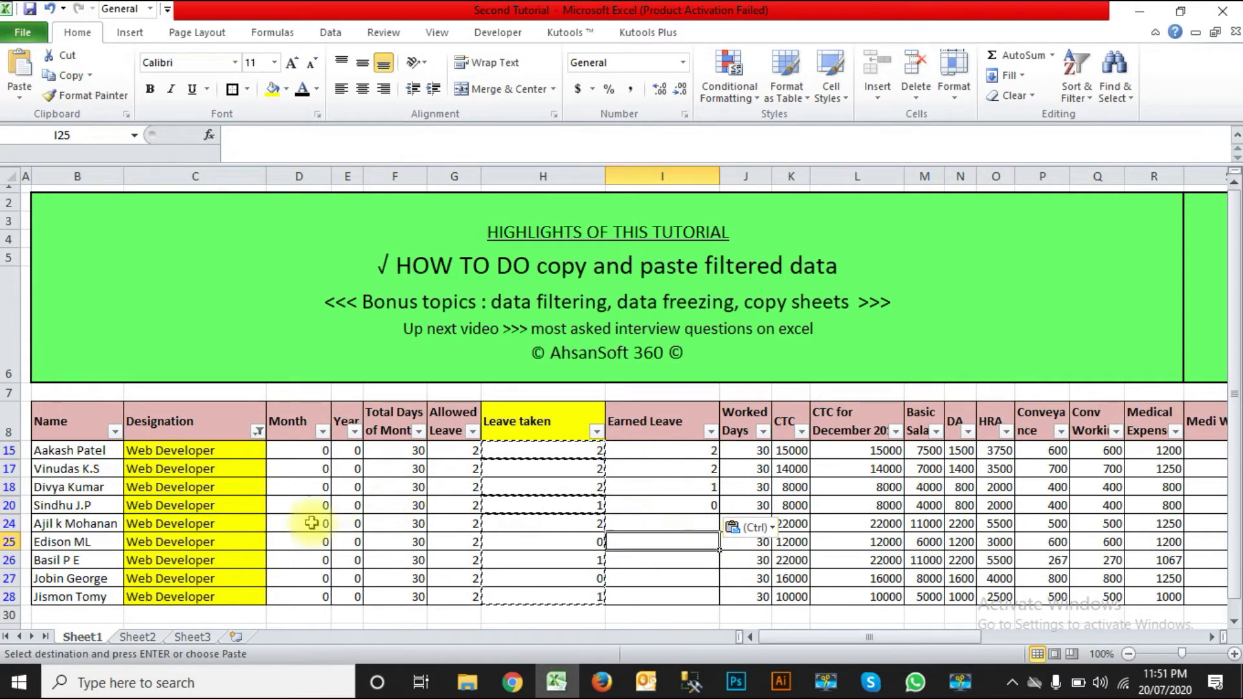
# - Show all designations again and check where the pasted values landed in I15:I23 of the Earned Leave column
pyautogui.click(258, 431)
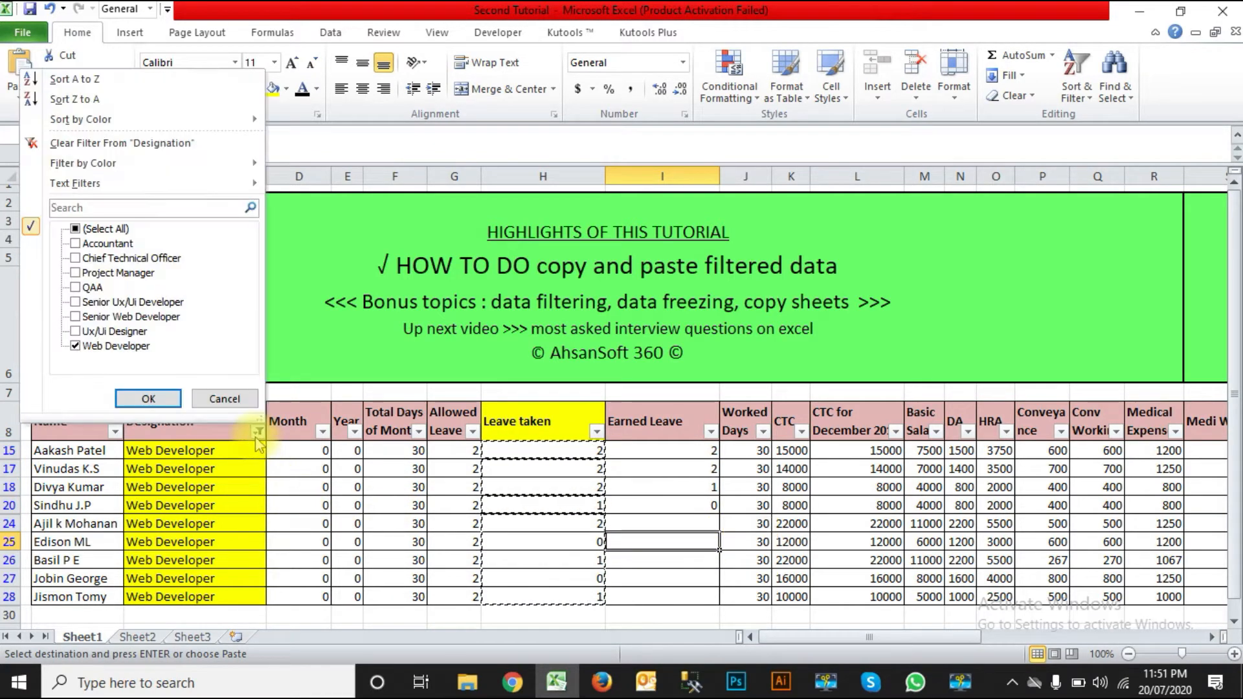
pyautogui.click(106, 229)
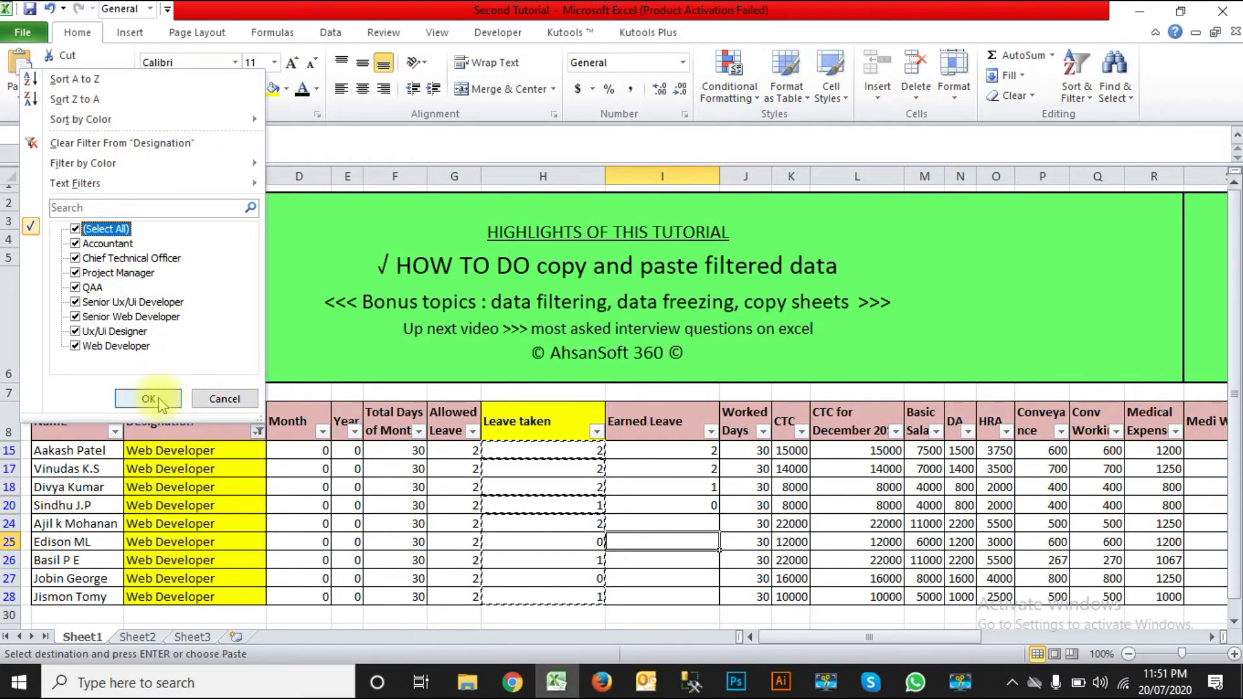
pyautogui.click(158, 398)
pyautogui.scroll(-2, 677, 542)
pyautogui.click(681, 363)
pyautogui.click(680, 504)
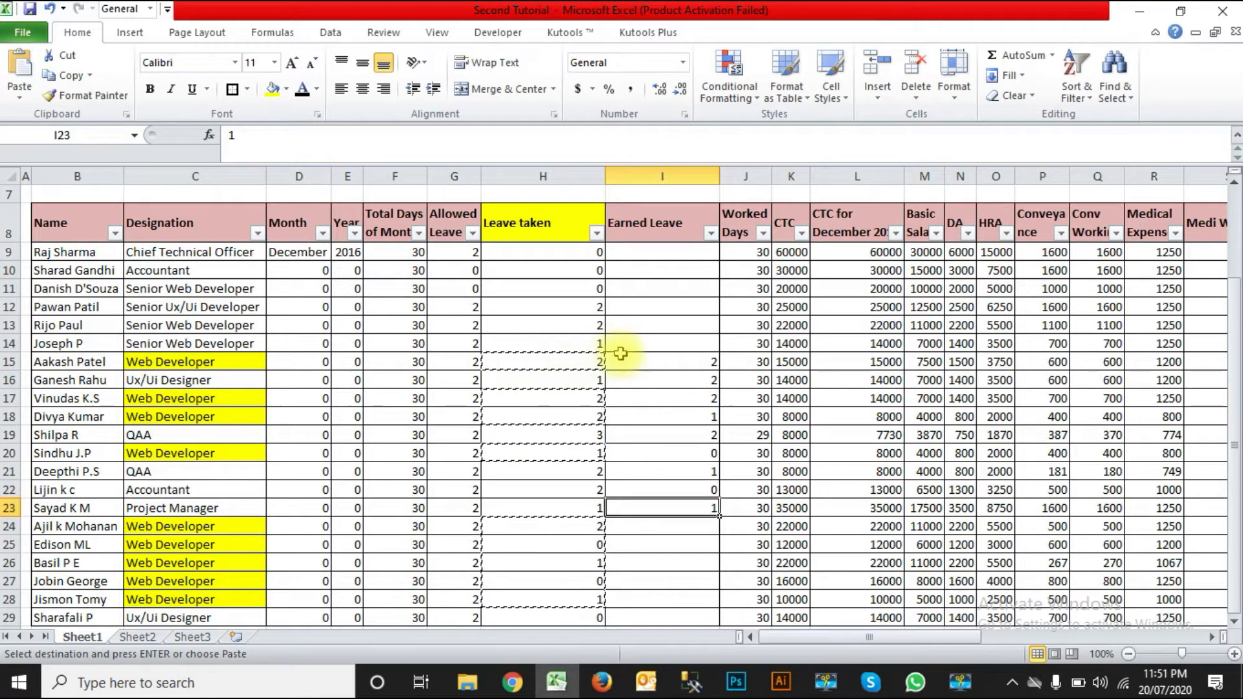
pyautogui.moveTo(671, 361); pyautogui.dragTo(671, 504)
# - Undo the filter removal and cancel the active copy selection
pyautogui.hotkey('ctrl', 'z')
pyautogui.moveTo(574, 254); pyautogui.dragTo(571, 397)
pyautogui.press('Escape')
pyautogui.click(672, 326)
# - Select all designations in the Designation filter and review the Earned Leave values in I15:I23 against the unfiltered rows
pyautogui.click(257, 231)
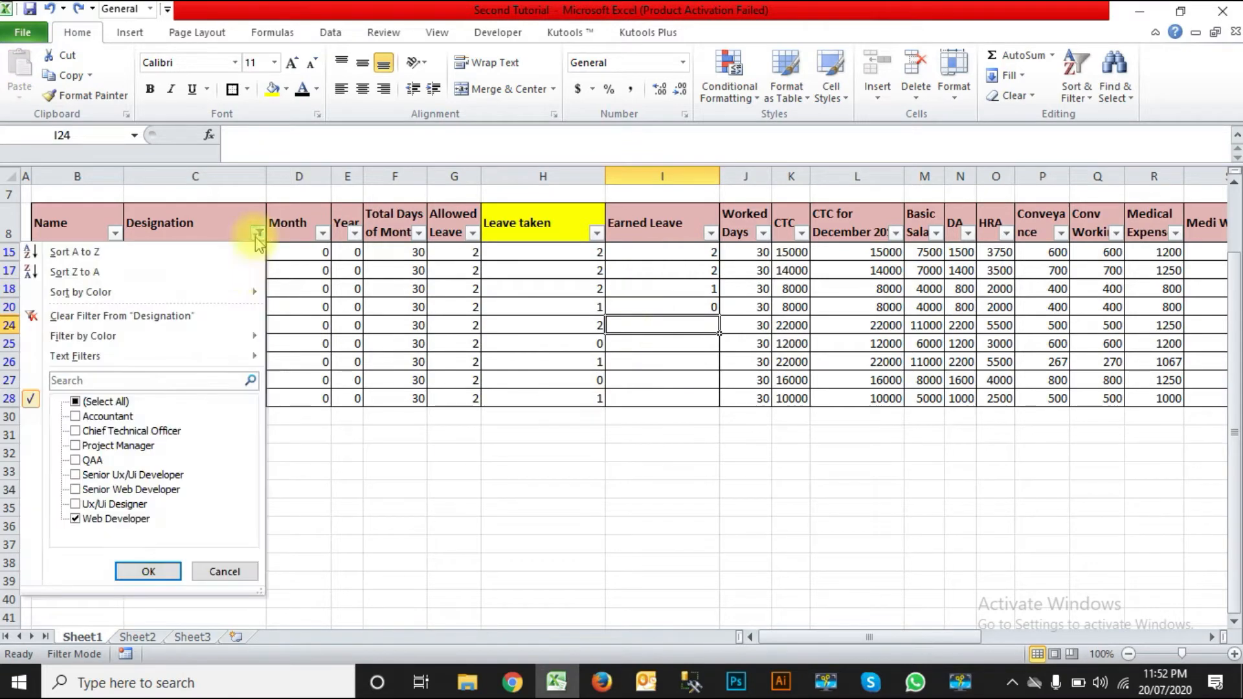
pyautogui.click(107, 402)
pyautogui.click(148, 571)
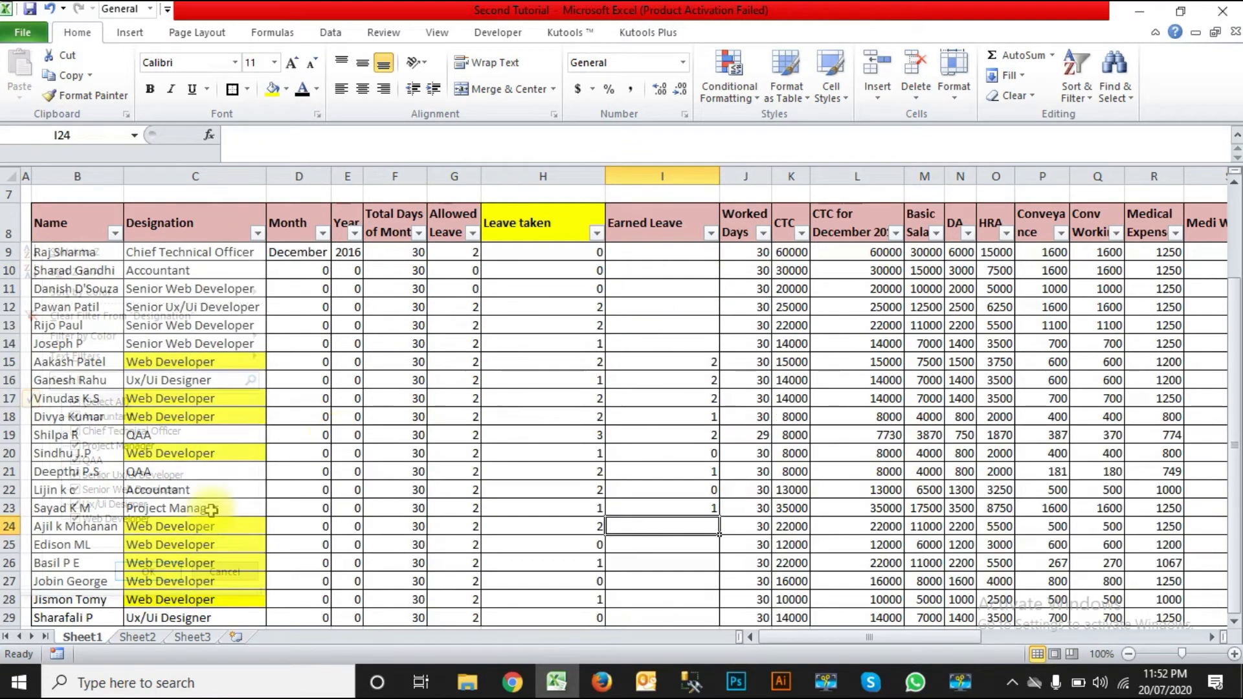
pyautogui.click(702, 364)
pyautogui.moveTo(702, 365); pyautogui.dragTo(694, 505)
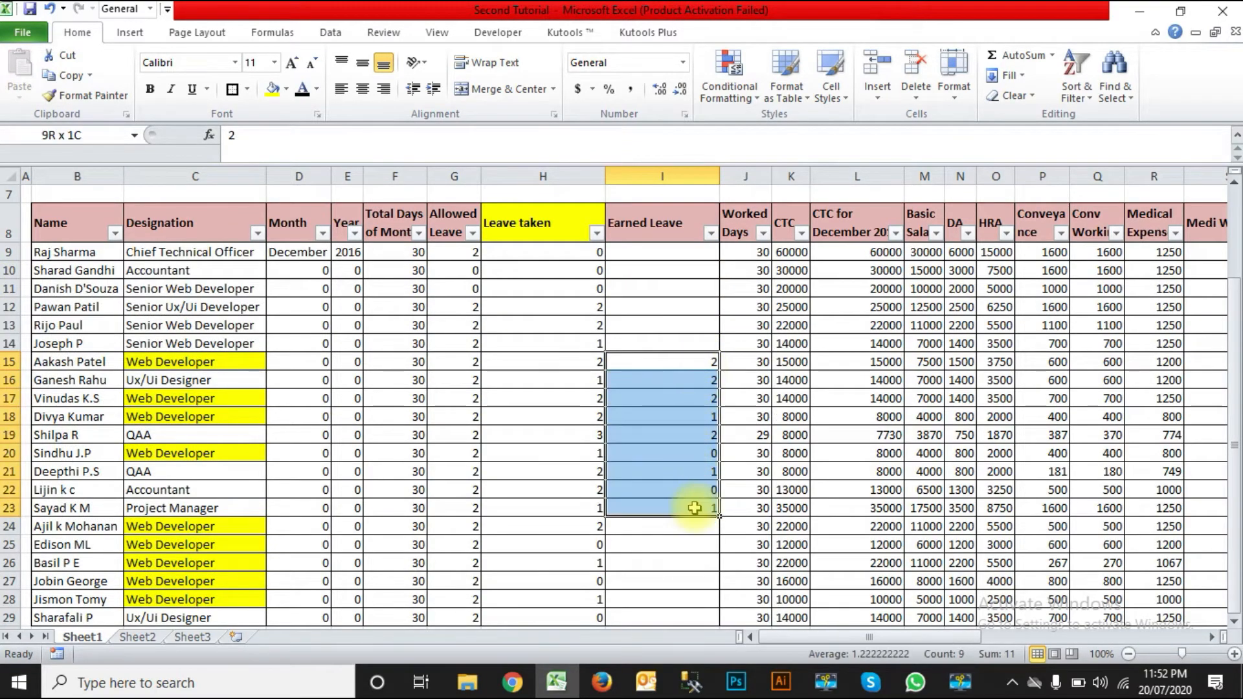
pyautogui.click(576, 309)
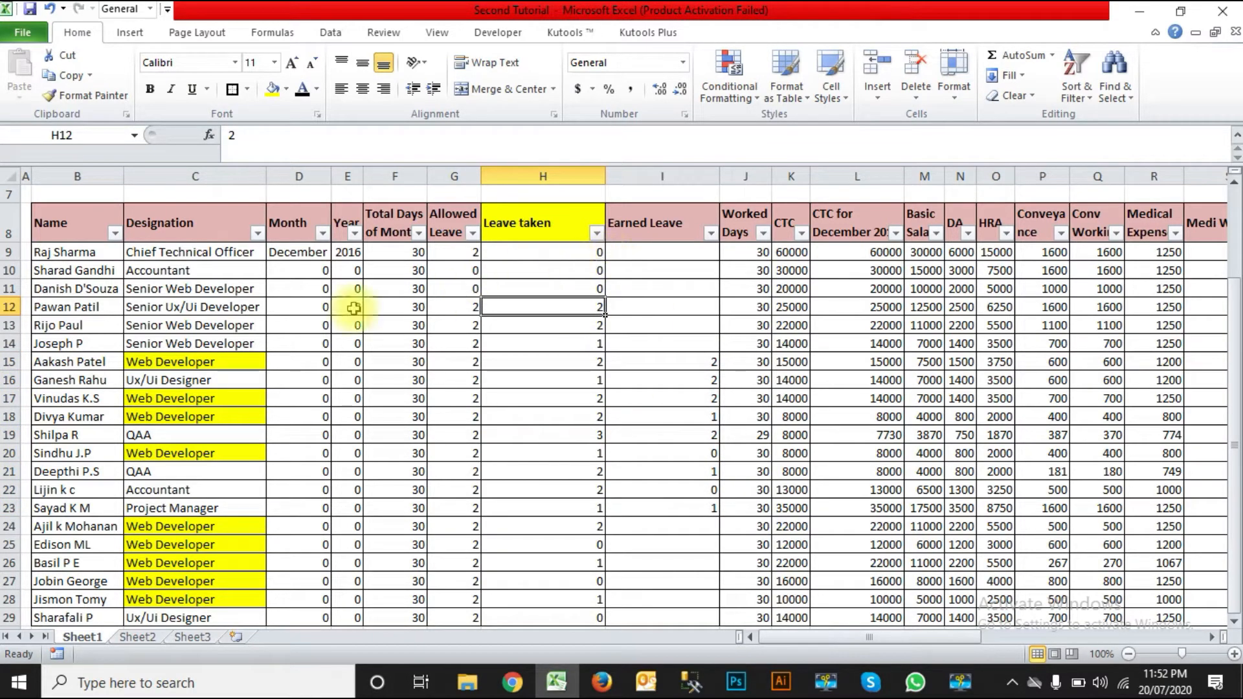
# - Filter the Designation column to Web Developer only and remove the pasted values from the Earned Leave cells
pyautogui.click(258, 233)
pyautogui.click(107, 401)
pyautogui.click(116, 519)
pyautogui.click(148, 571)
pyautogui.moveTo(674, 252); pyautogui.dragTo(655, 398)
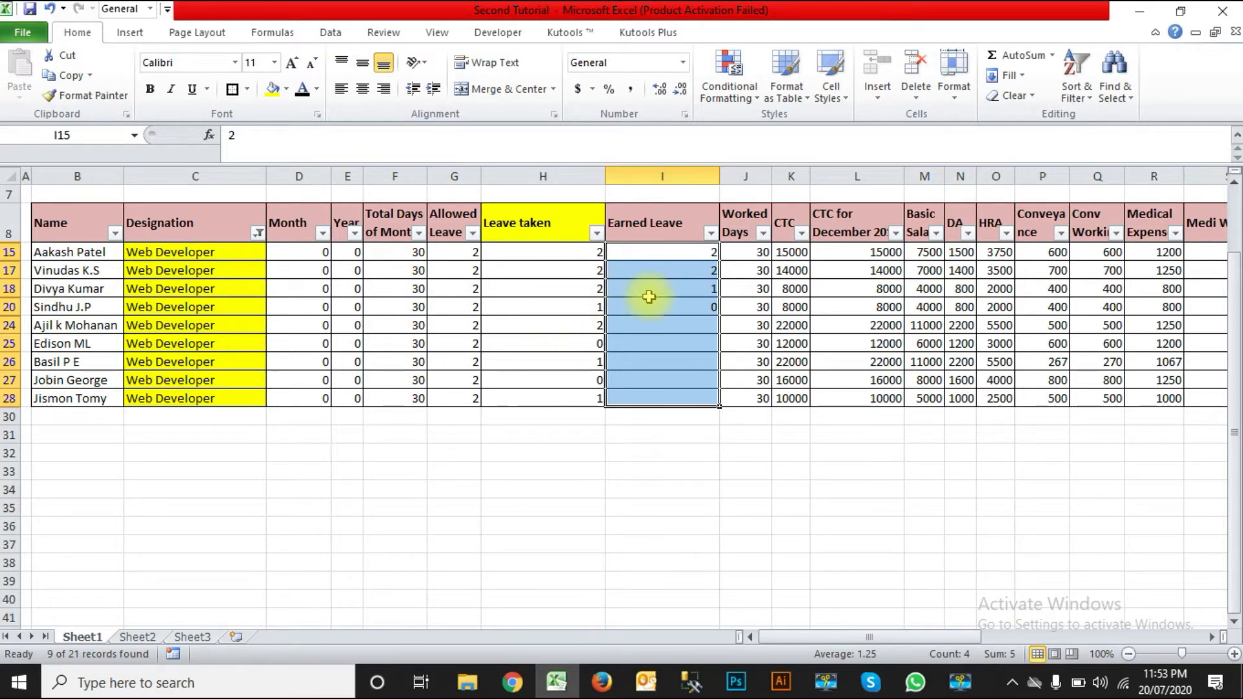
# - Copy the Leave taken values in H15:H28 again from the filtered list
pyautogui.moveTo(543, 251); pyautogui.dragTo(582, 388)
pyautogui.hotkey('ctrl', 'c')
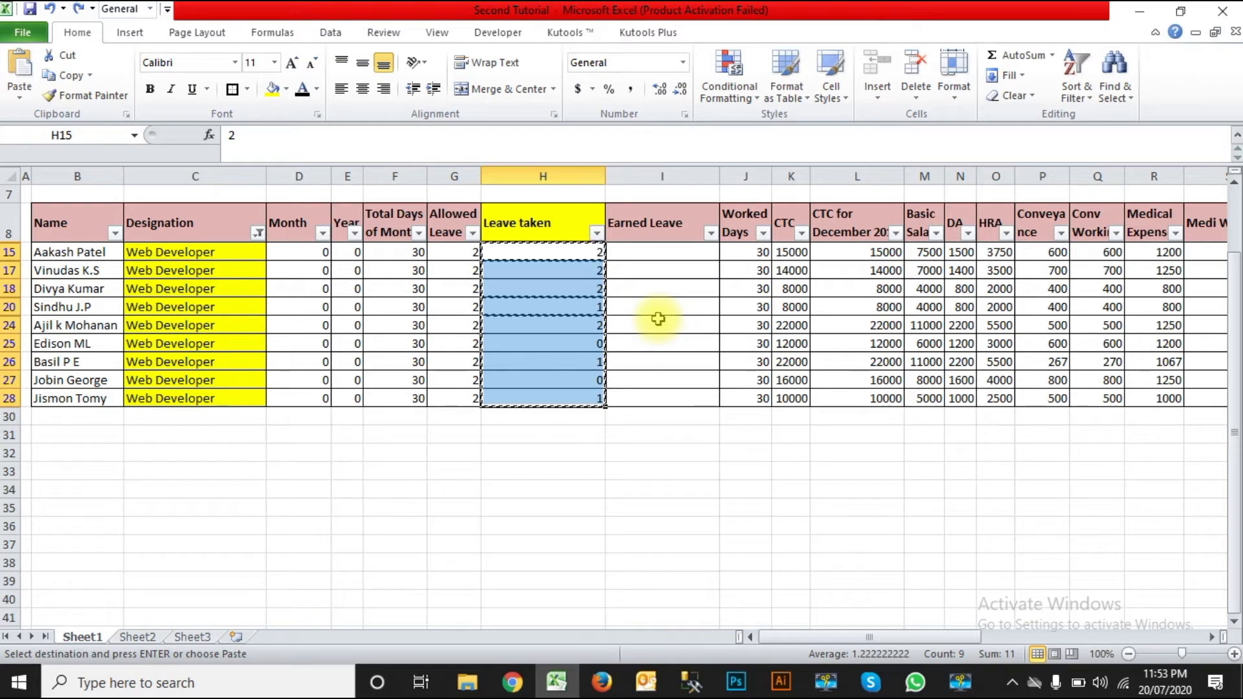
pyautogui.hotkey('ctrl', 'c')
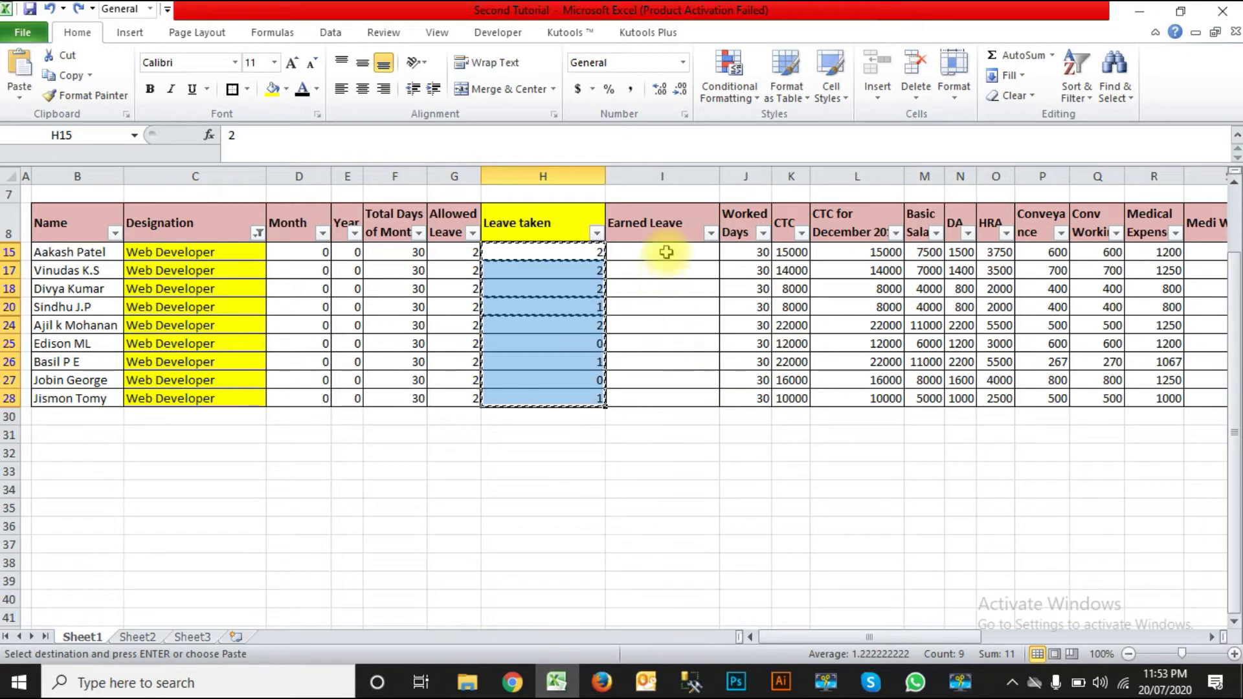
pyautogui.scroll(2, 675, 291)
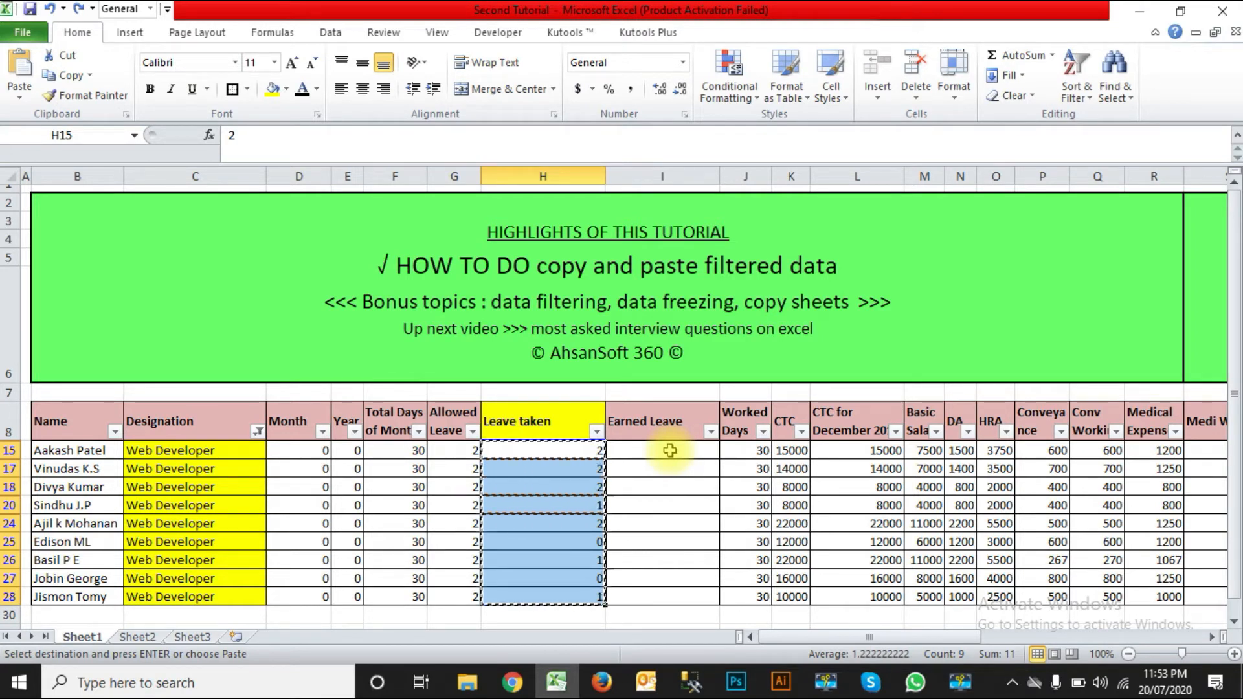
# - Select only the visible cells of the Earned Leave range I15:I28 using Go To Special
pyautogui.moveTo(670, 450); pyautogui.dragTo(660, 596)
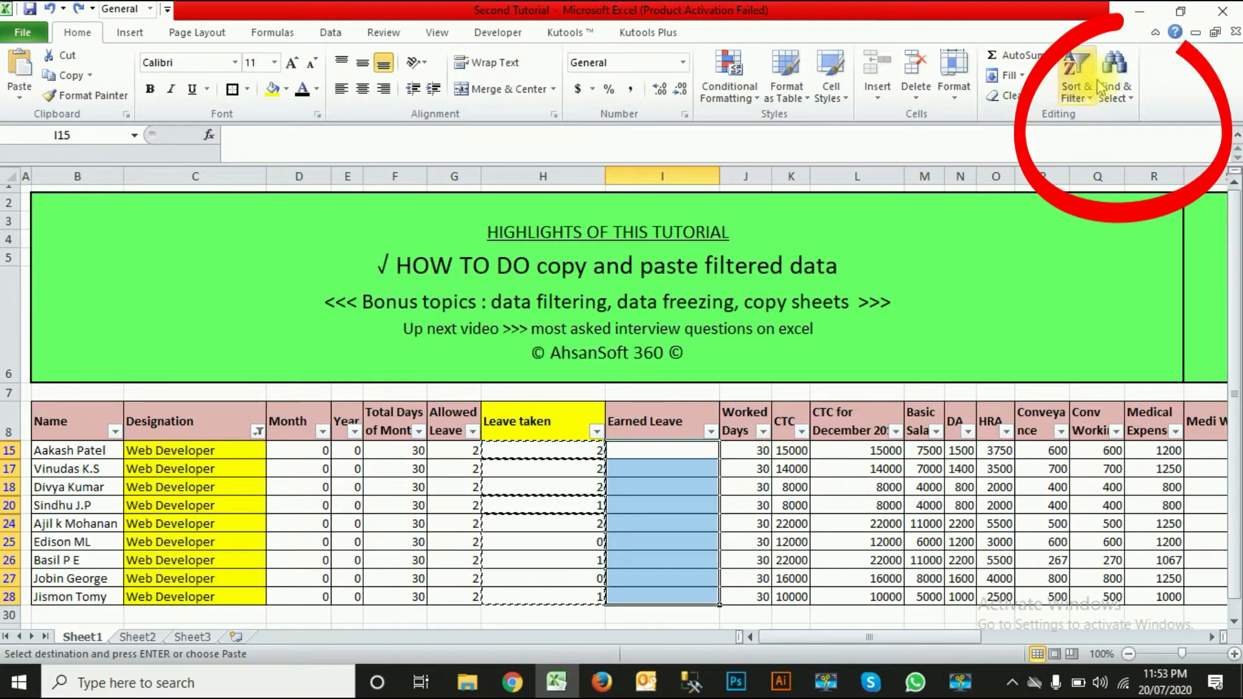
pyautogui.click(1114, 91)
pyautogui.click(1126, 157)
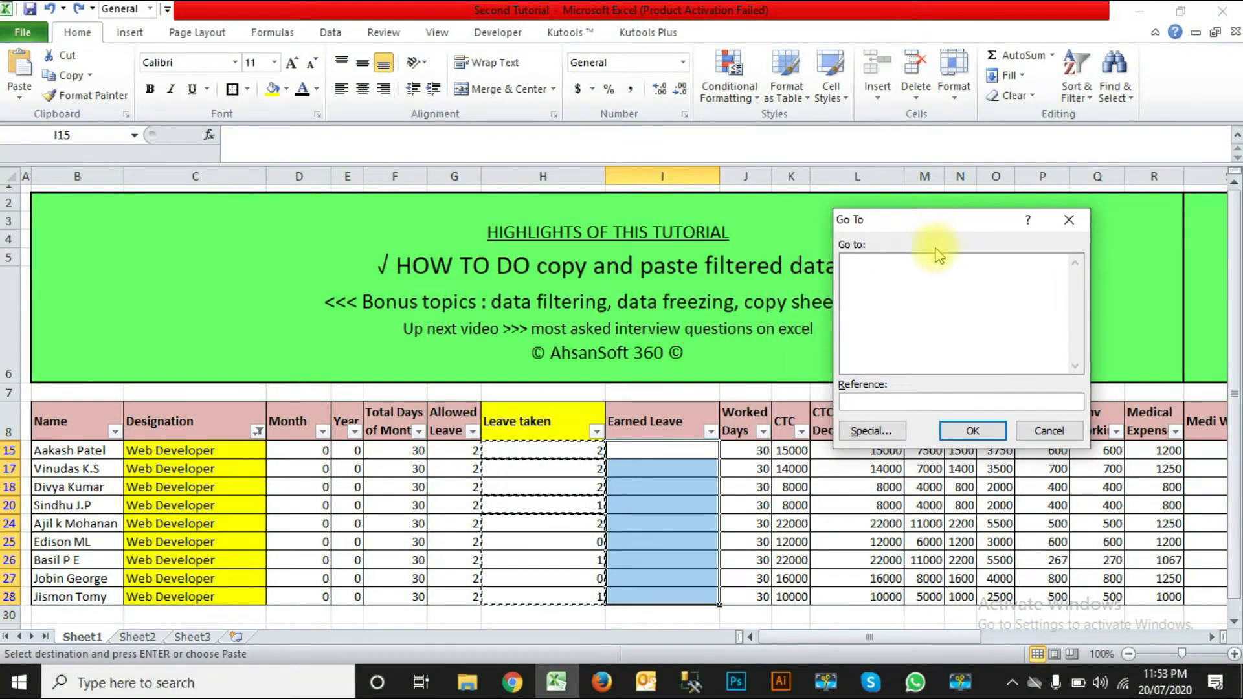
pyautogui.click(884, 434)
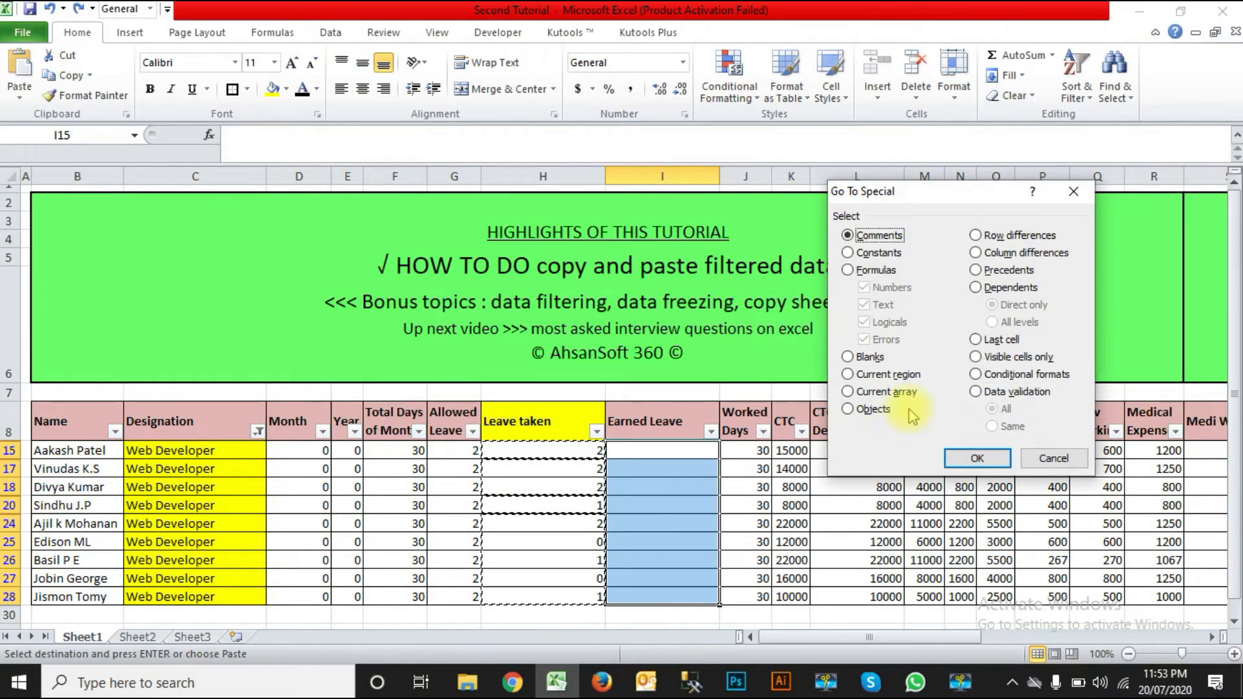
pyautogui.click(1020, 357)
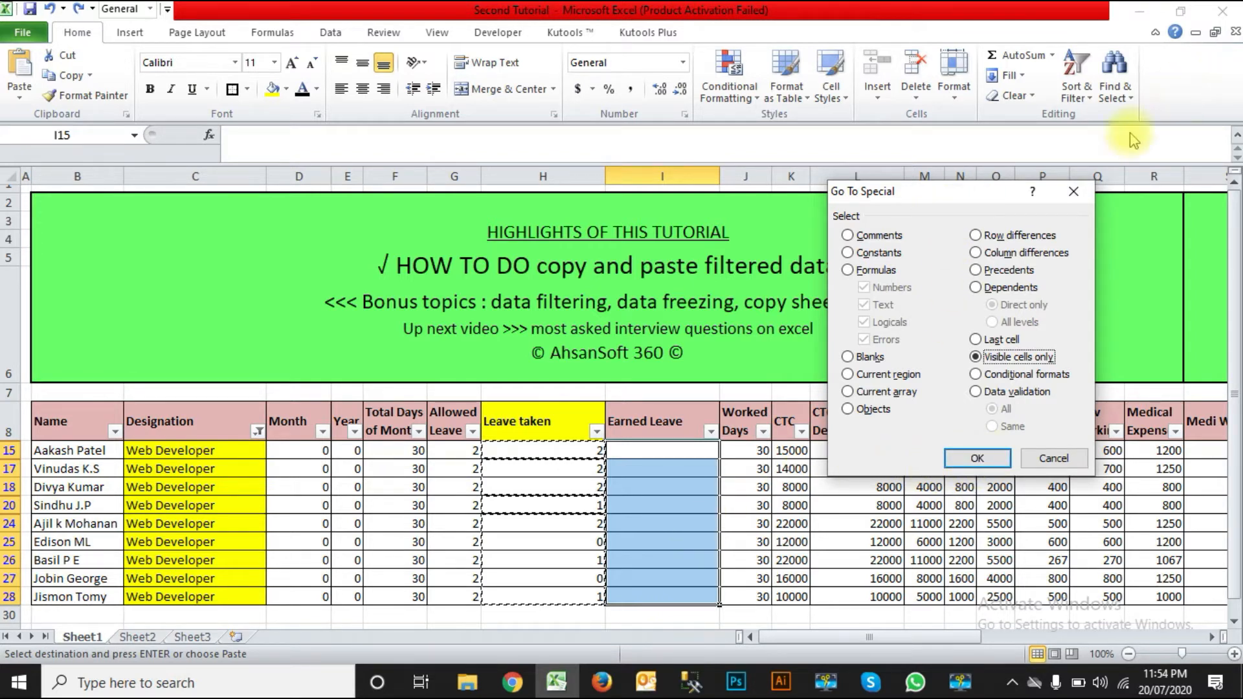
pyautogui.click(978, 459)
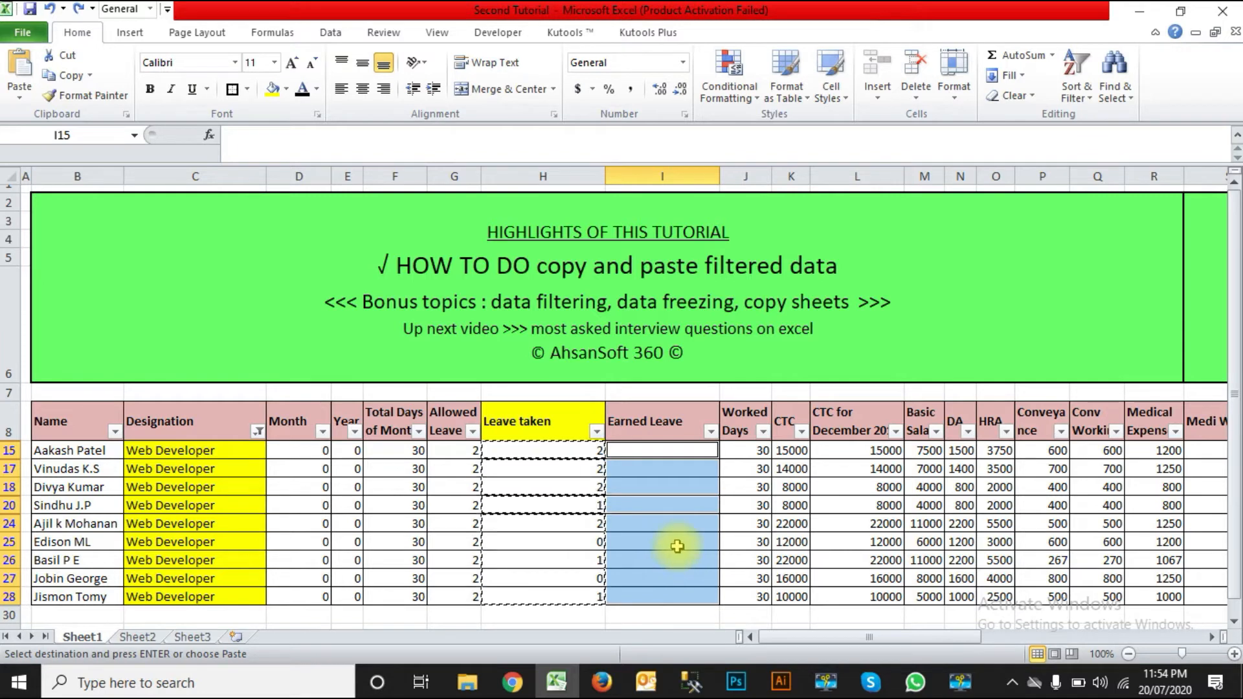
# - Try to paste the copied values into the visible Earned Leave cells, then reselect the source range H15:H28
pyautogui.hotkey('ctrl', 'v')
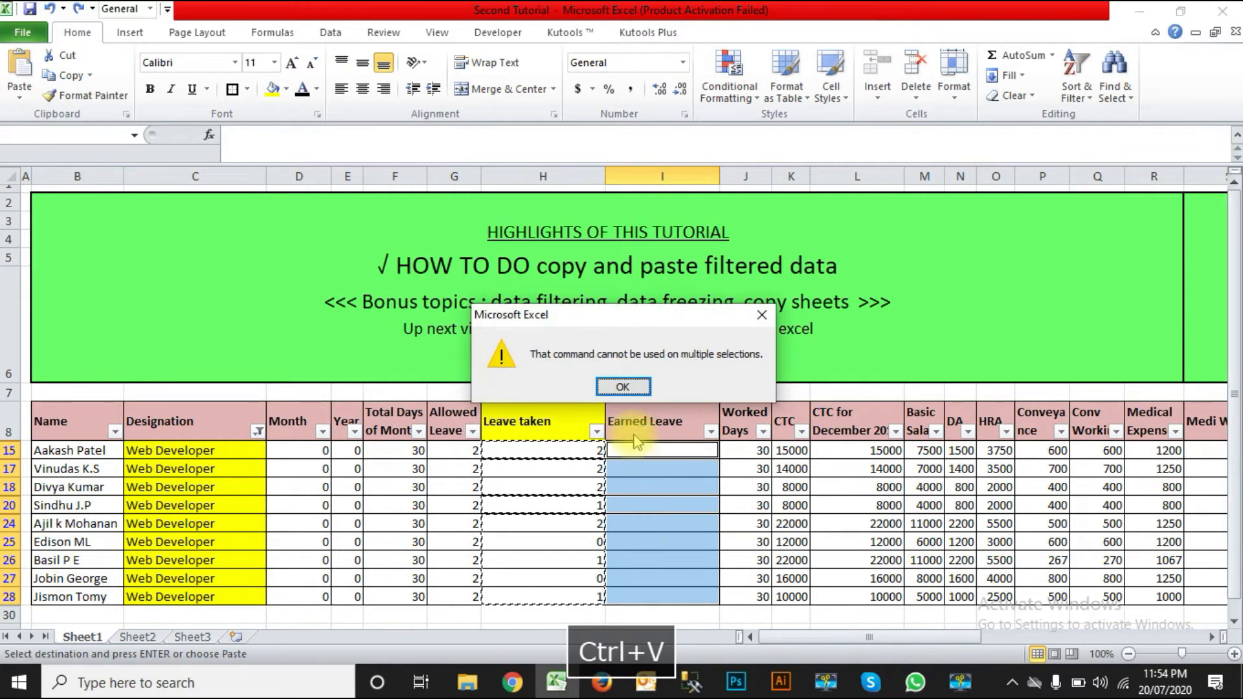
pyautogui.click(622, 387)
pyautogui.moveTo(576, 452); pyautogui.dragTo(567, 593)
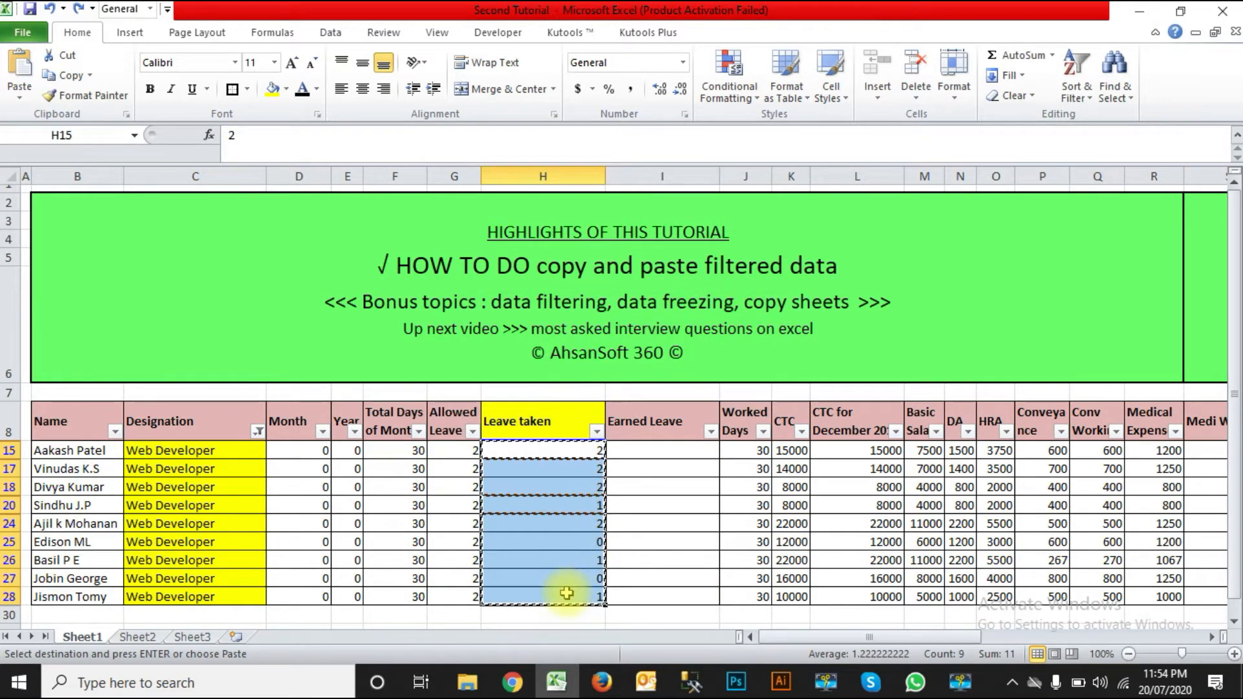
# - Cancel the active copy and enter the formula =H15 in the Earned Leave cell I15
pyautogui.click(663, 451)
pyautogui.press('Escape')
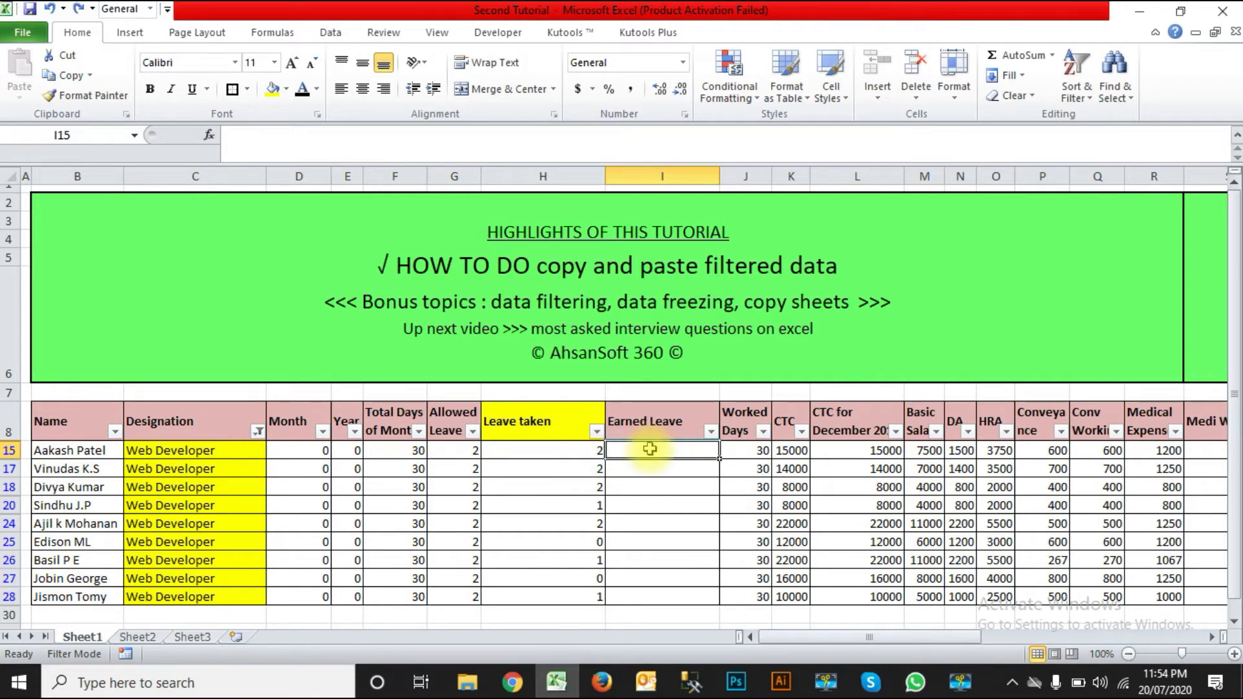
pyautogui.write('=')
pyautogui.click(581, 448)
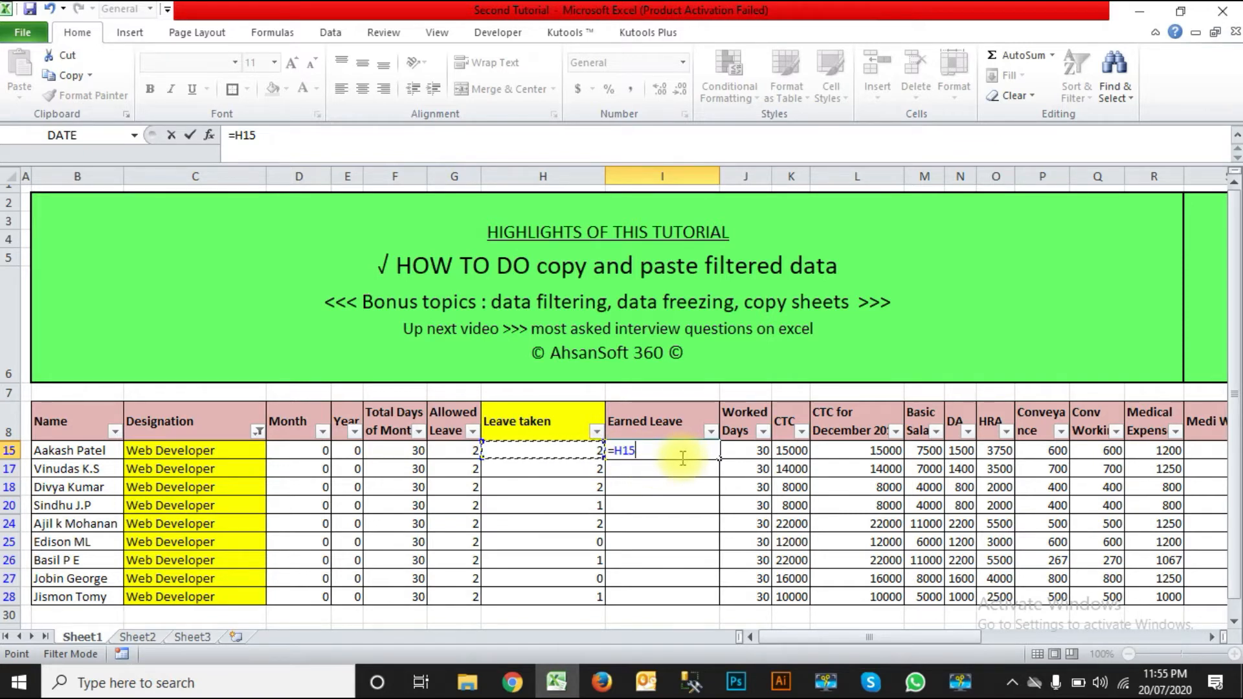
pyautogui.press('Return')
pyautogui.click(555, 451)
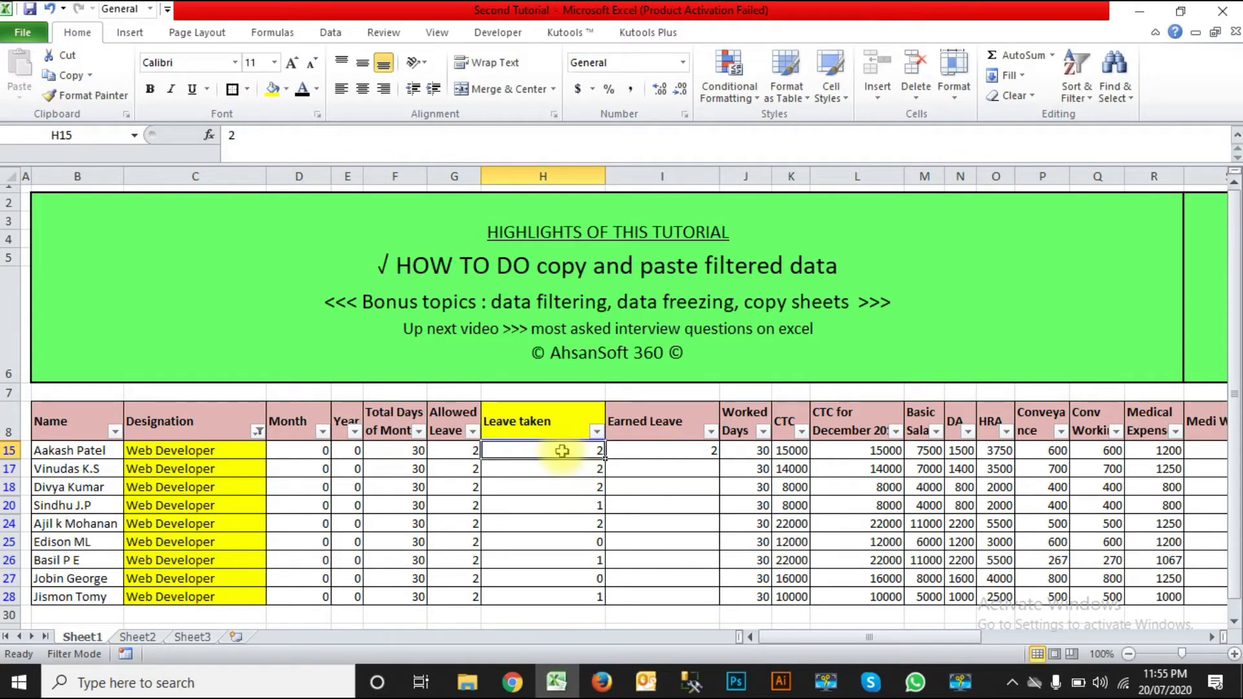
pyautogui.click(656, 452)
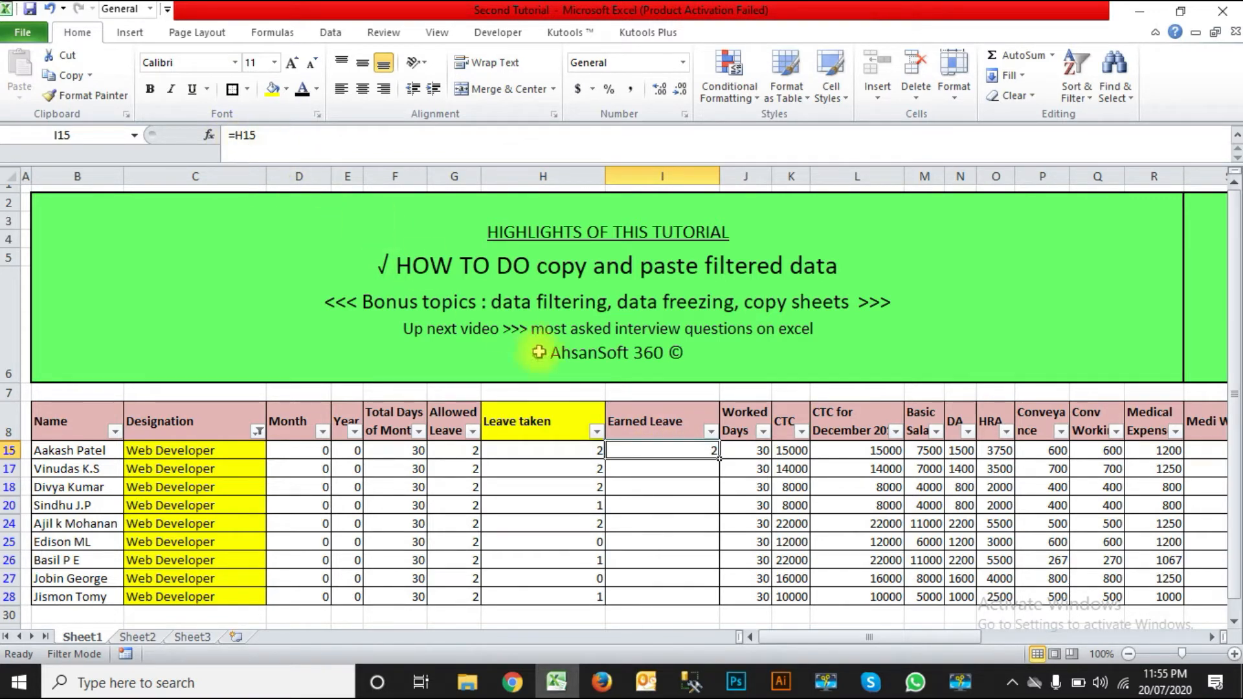
# - Fill the =H15 formula down the visible Earned Leave cells from I15 to I28
pyautogui.click(589, 451)
pyautogui.click(644, 447)
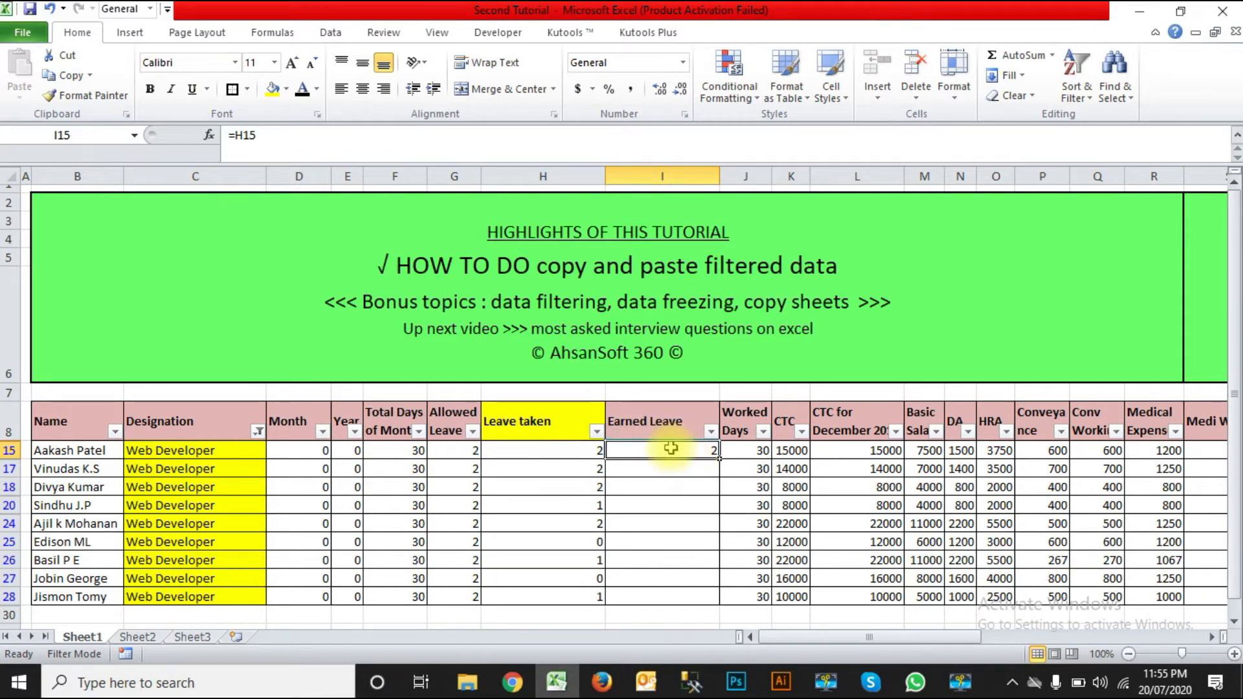
pyautogui.moveTo(670, 449); pyautogui.dragTo(662, 597)
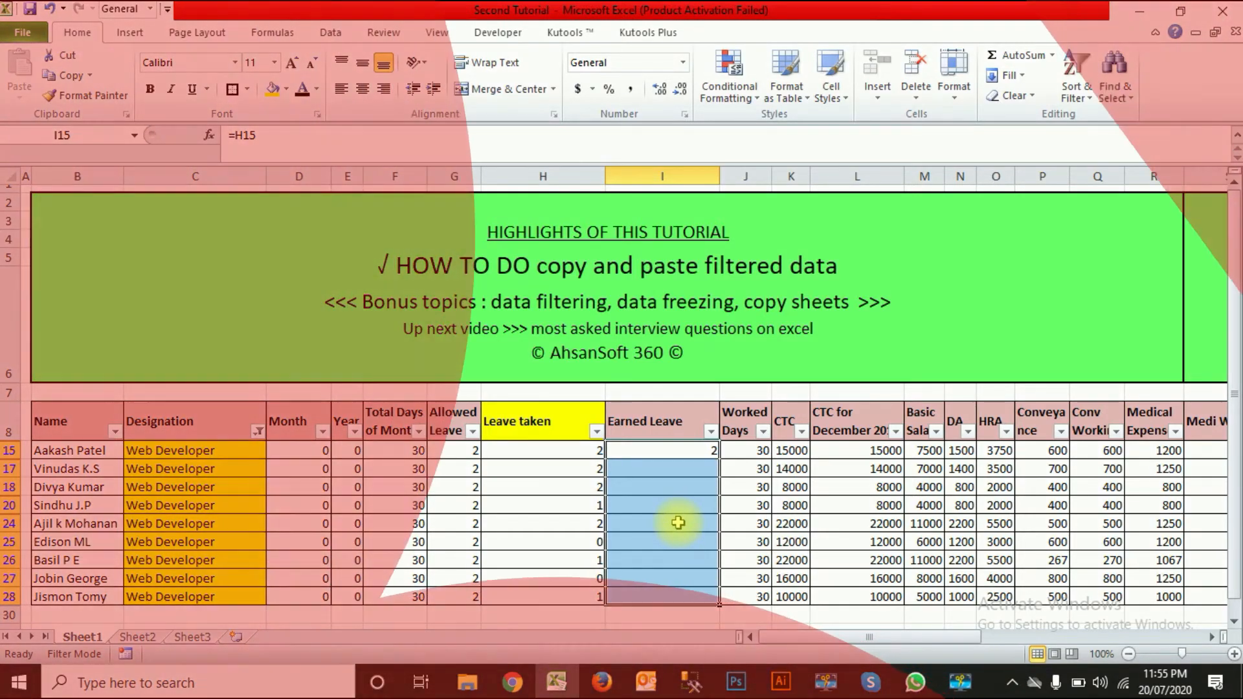
pyautogui.hotkey('ctrl', 'd')
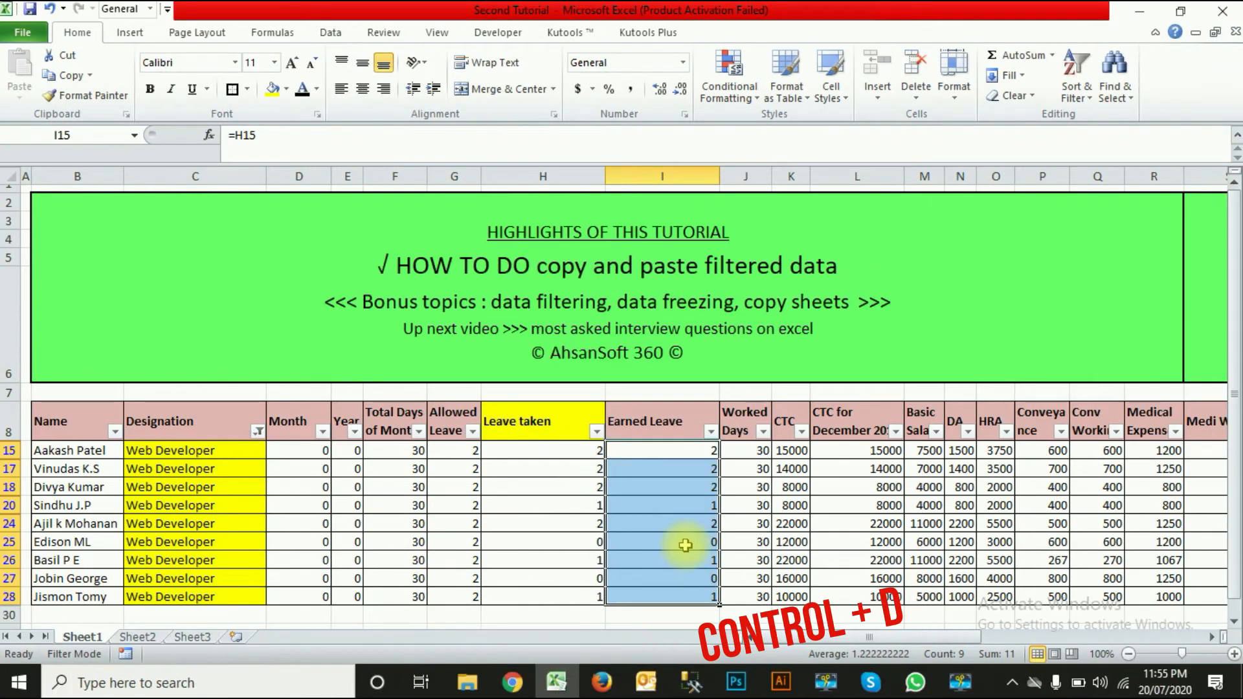
pyautogui.click(680, 543)
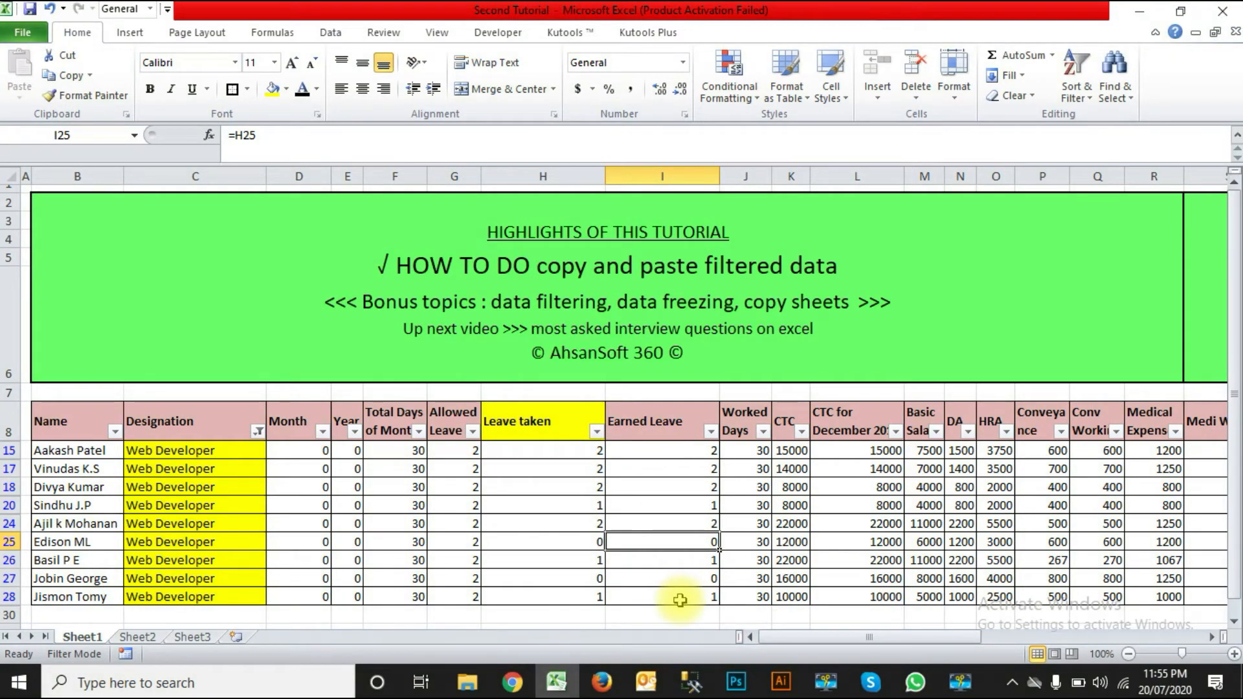
# - Show all designations in the Designation filter
pyautogui.click(258, 431)
pyautogui.click(97, 229)
pyautogui.click(156, 397)
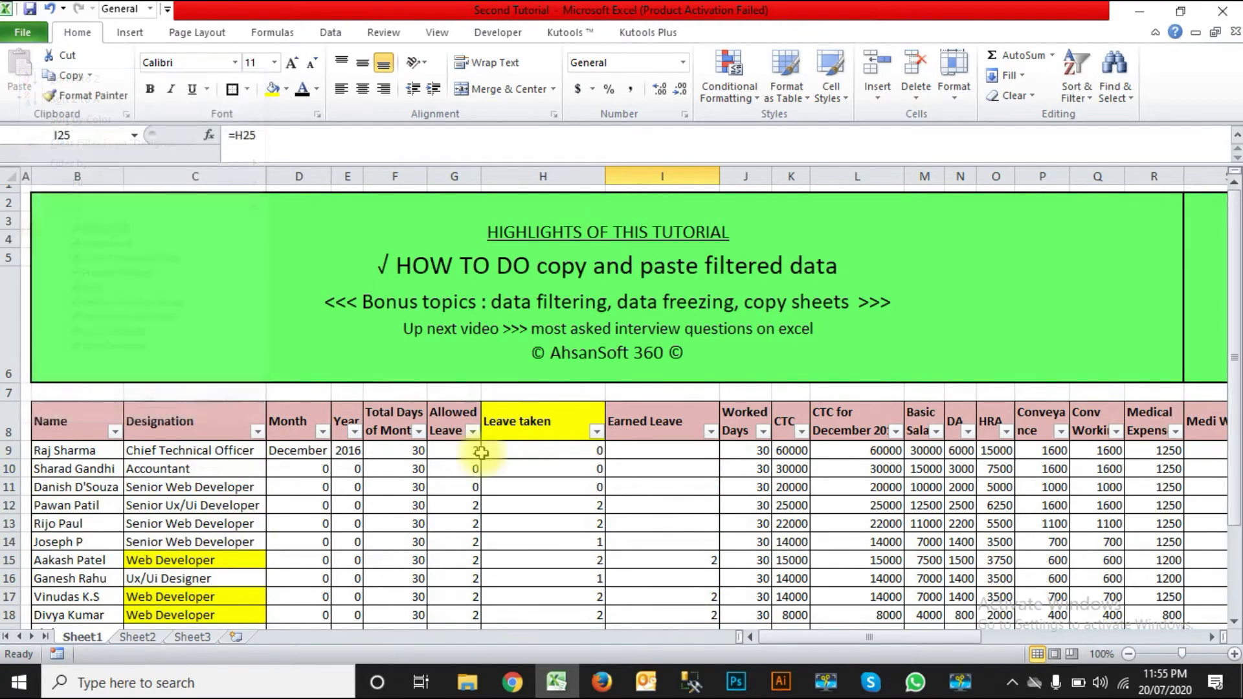
pyautogui.scroll(-3, 677, 494)
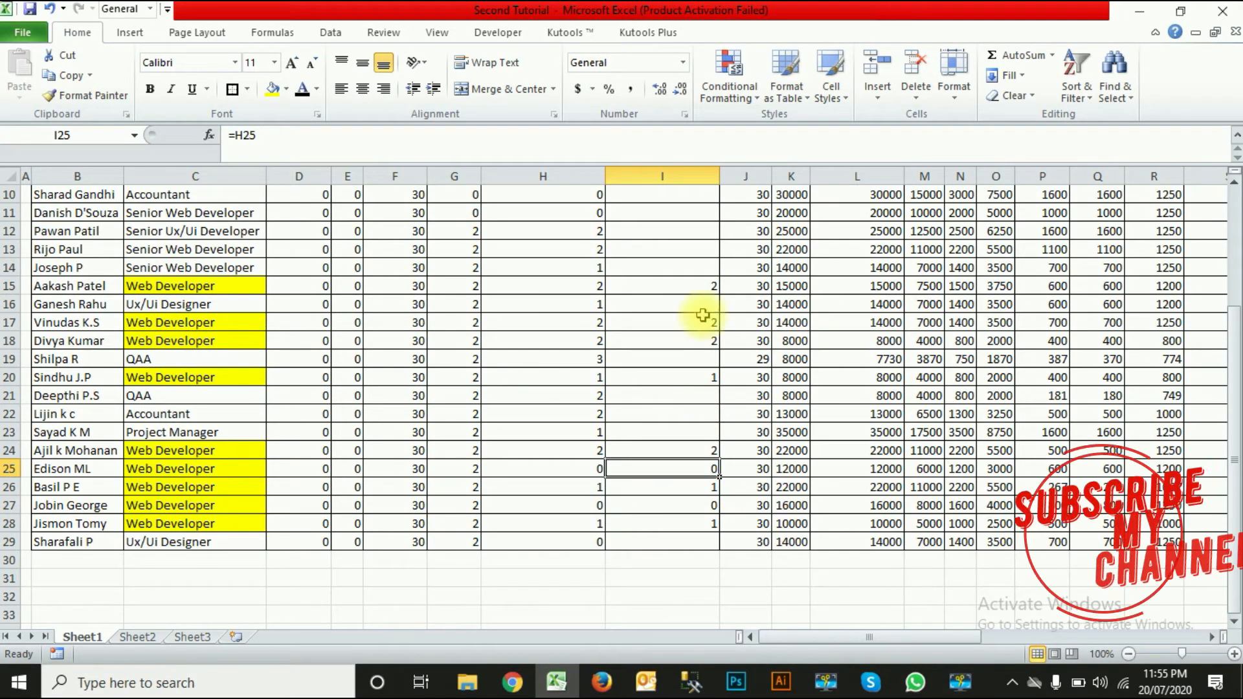
# - Compare the Earned Leave cells of the Web Developer rows with those of the other designations
pyautogui.click(687, 286)
pyautogui.click(195, 287)
pyautogui.click(194, 341)
pyautogui.click(665, 358)
pyautogui.click(673, 396)
pyautogui.click(676, 487)
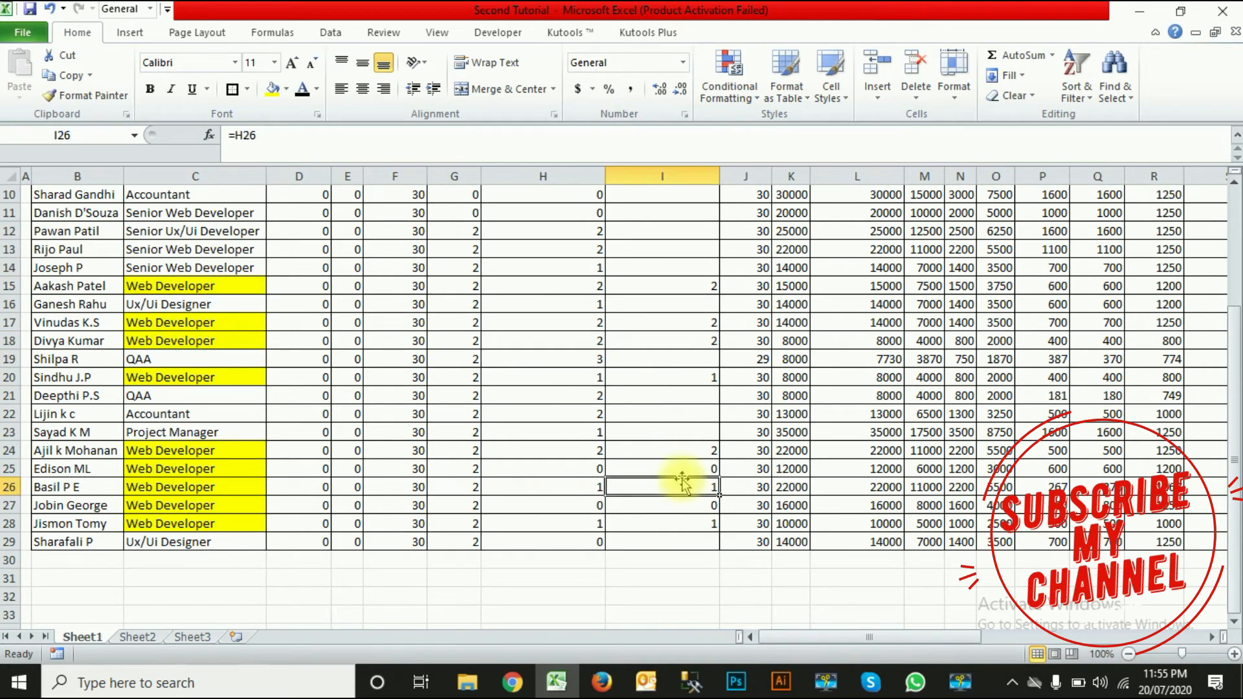
# - Restore the Web Developer filter and clear the formulas from the Earned Leave cells I15:I28
pyautogui.scroll(3, 738, 505)
pyautogui.click(680, 452)
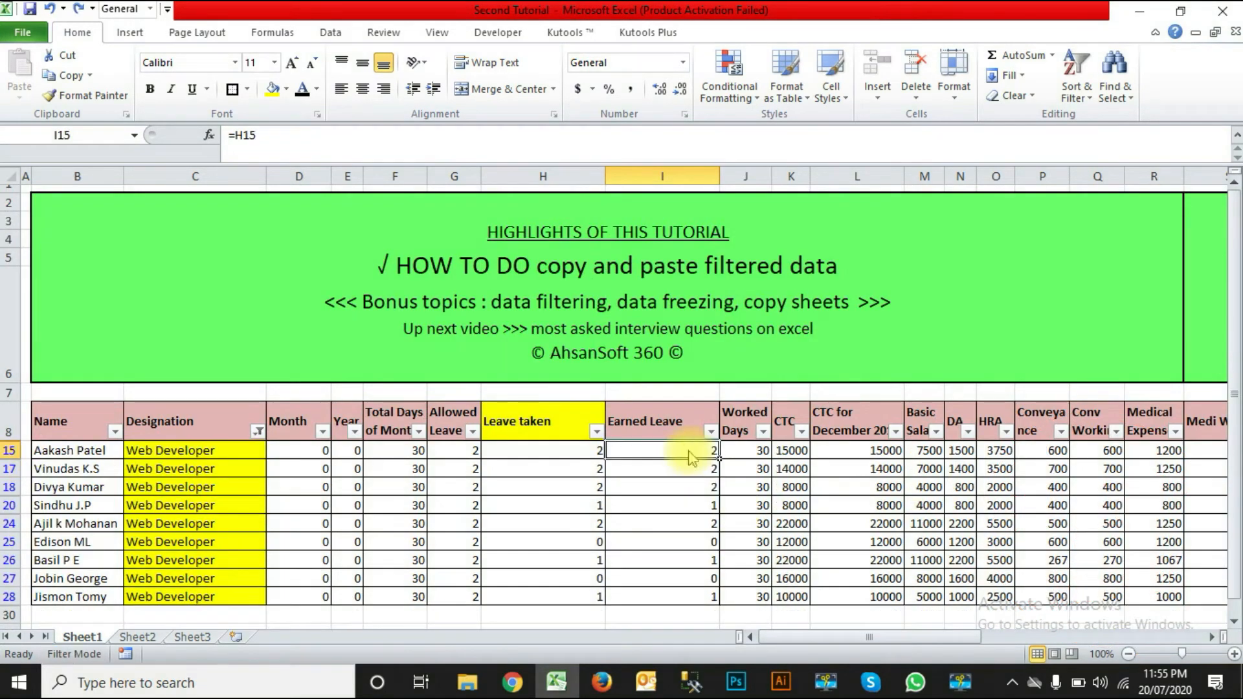
pyautogui.scroll(-1, 716, 430)
pyautogui.scroll(1, 716, 430)
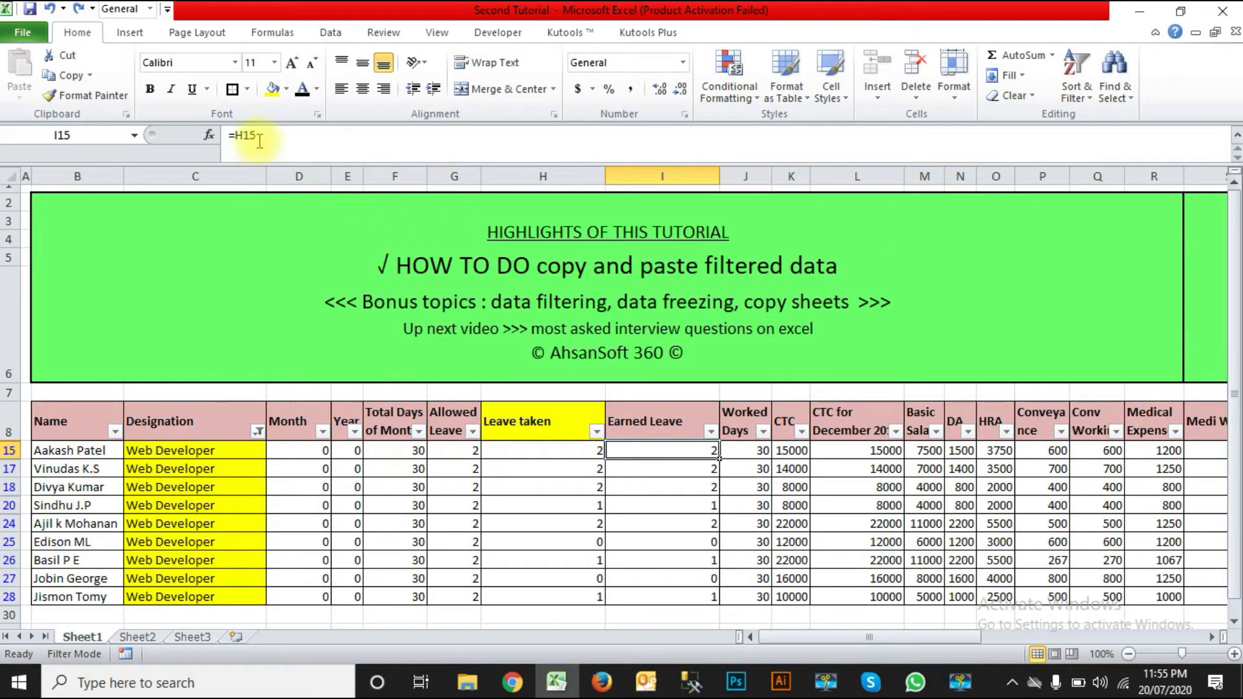
pyautogui.press('Escape')
pyautogui.click(593, 451)
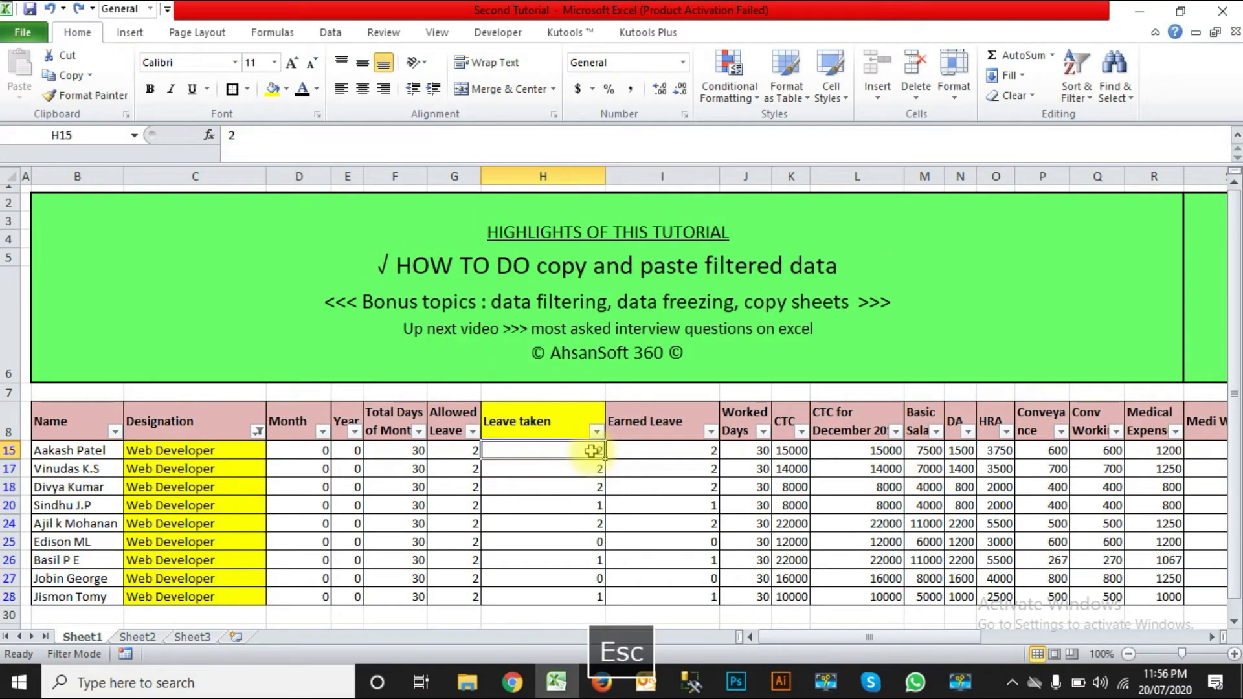
pyautogui.click(671, 445)
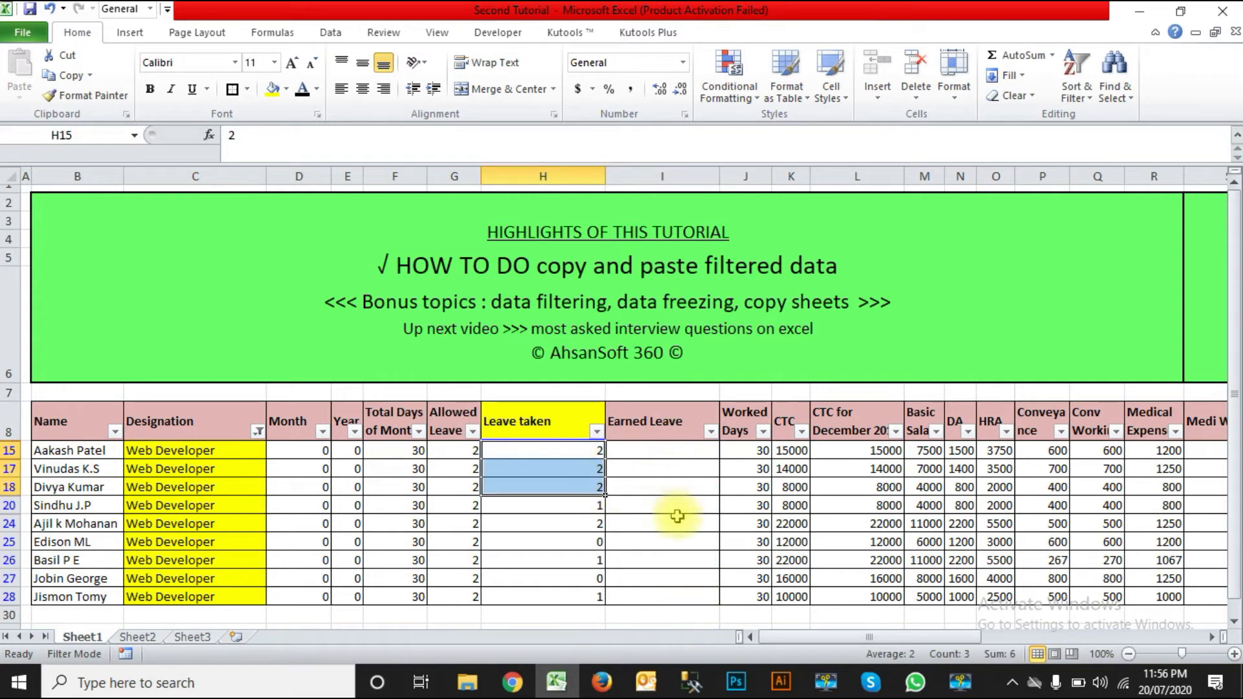
# - Select the Leave taken cells H15:H28 together with the Earned Leave cells I15:I28 and fill the values right into Earned Leave
pyautogui.moveTo(577, 449); pyautogui.dragTo(573, 597)
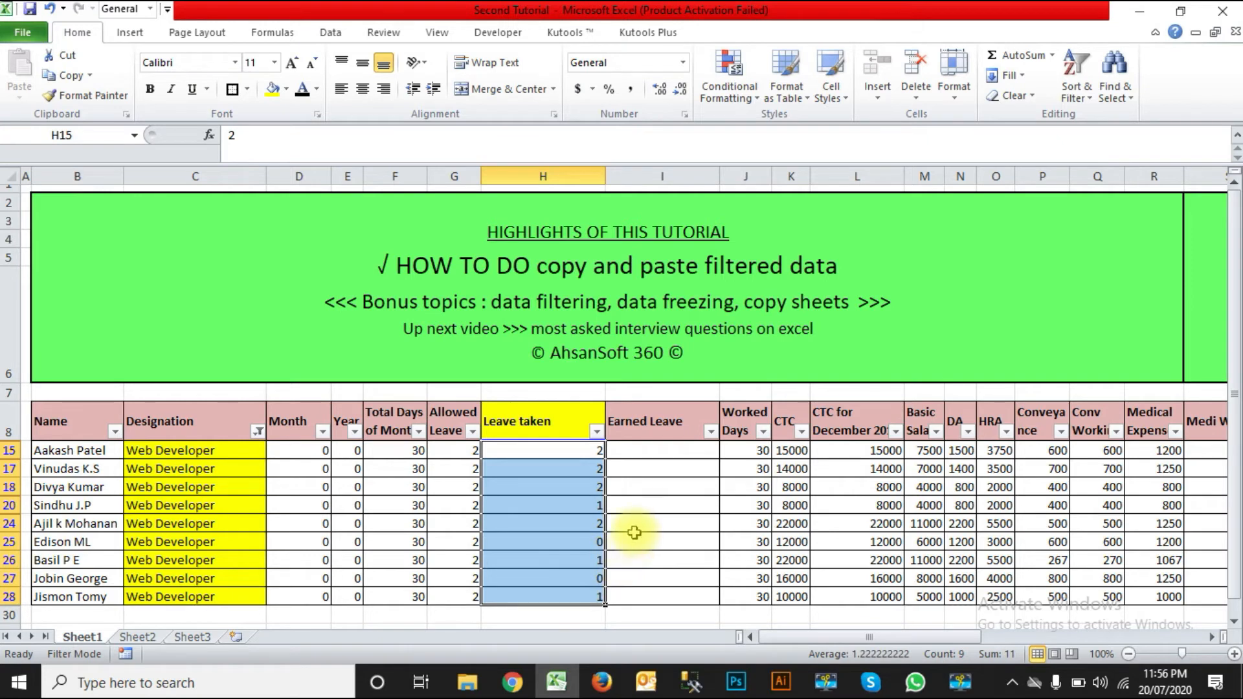
pyautogui.hotkey('ctrl', 'c')
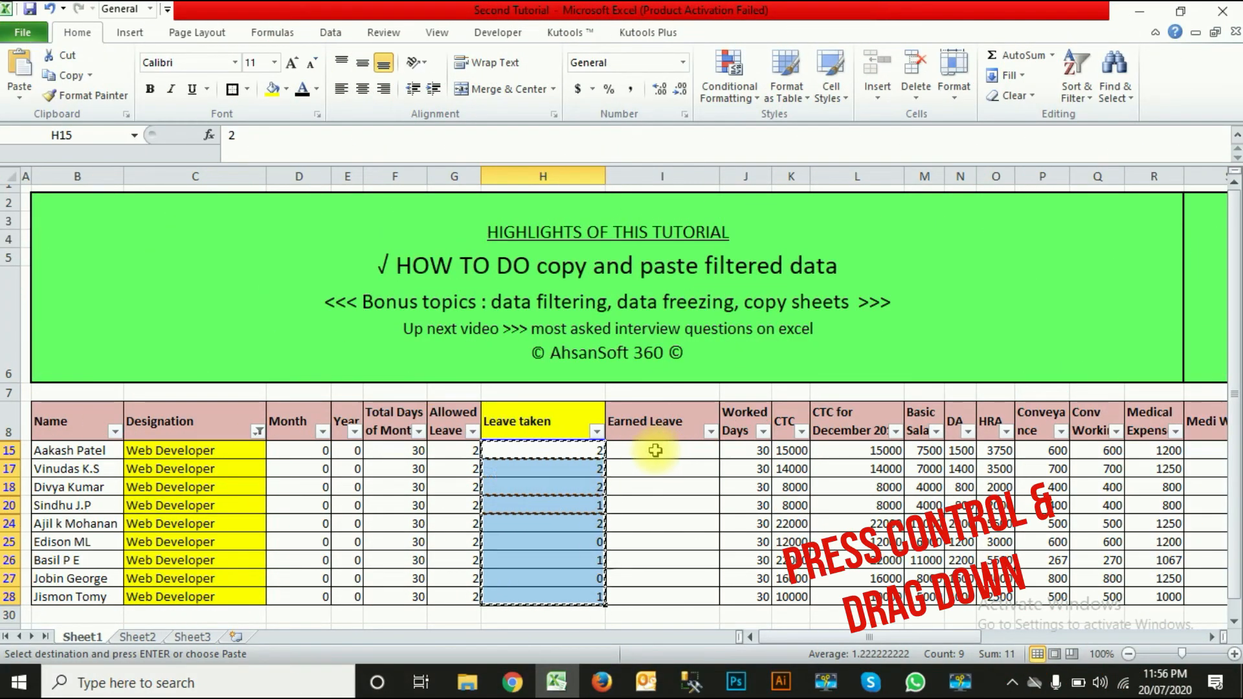
pyautogui.keyDown('ctrl'); pyautogui.click(655, 450); pyautogui.keyUp('ctrl')
pyautogui.moveTo(655, 450); pyautogui.dragTo(658, 591)
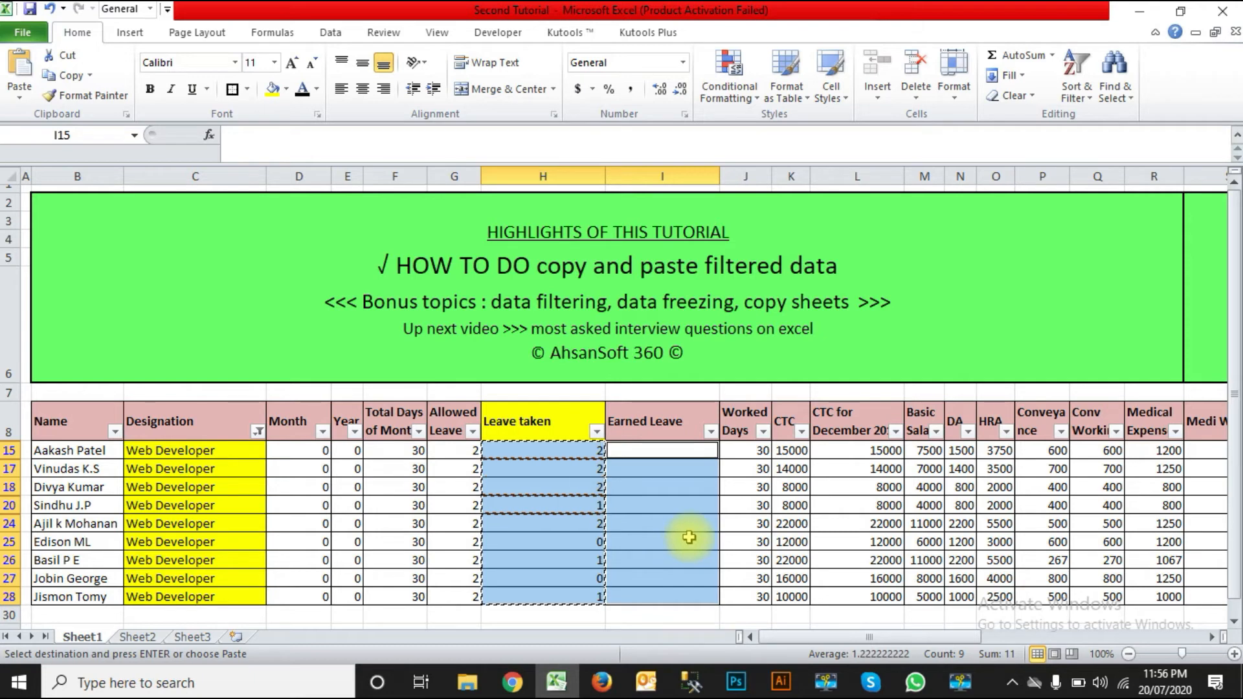
pyautogui.click(1021, 77)
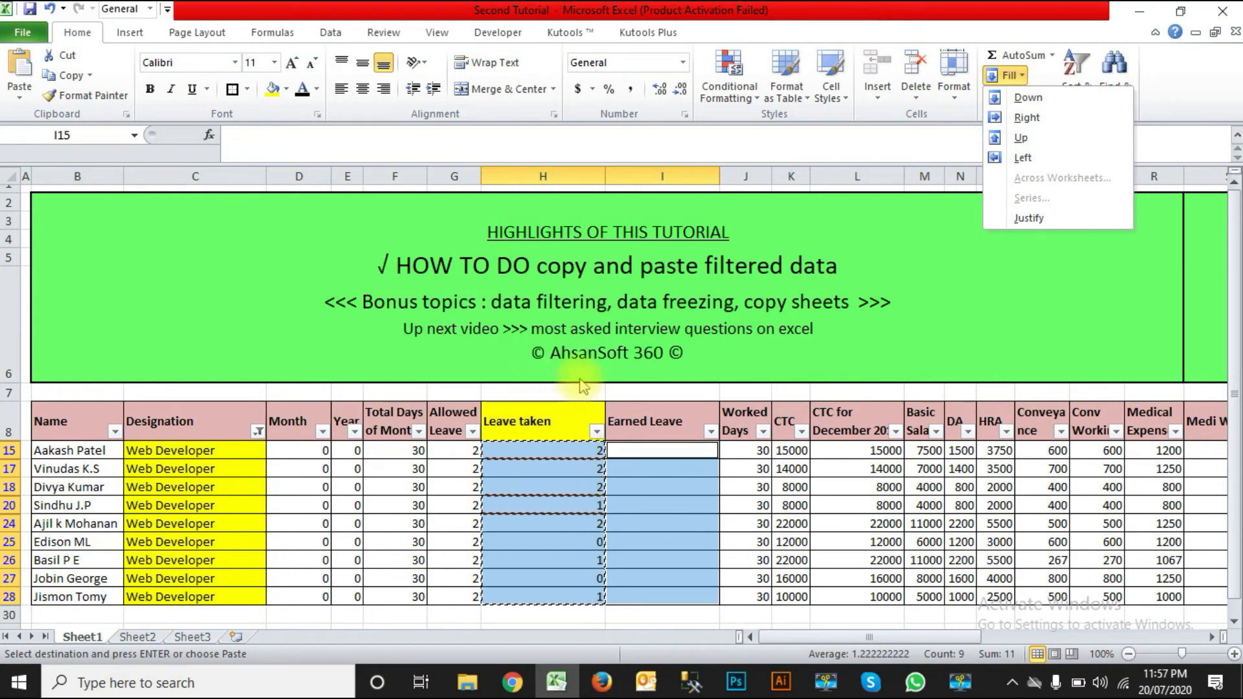
pyautogui.click(1036, 118)
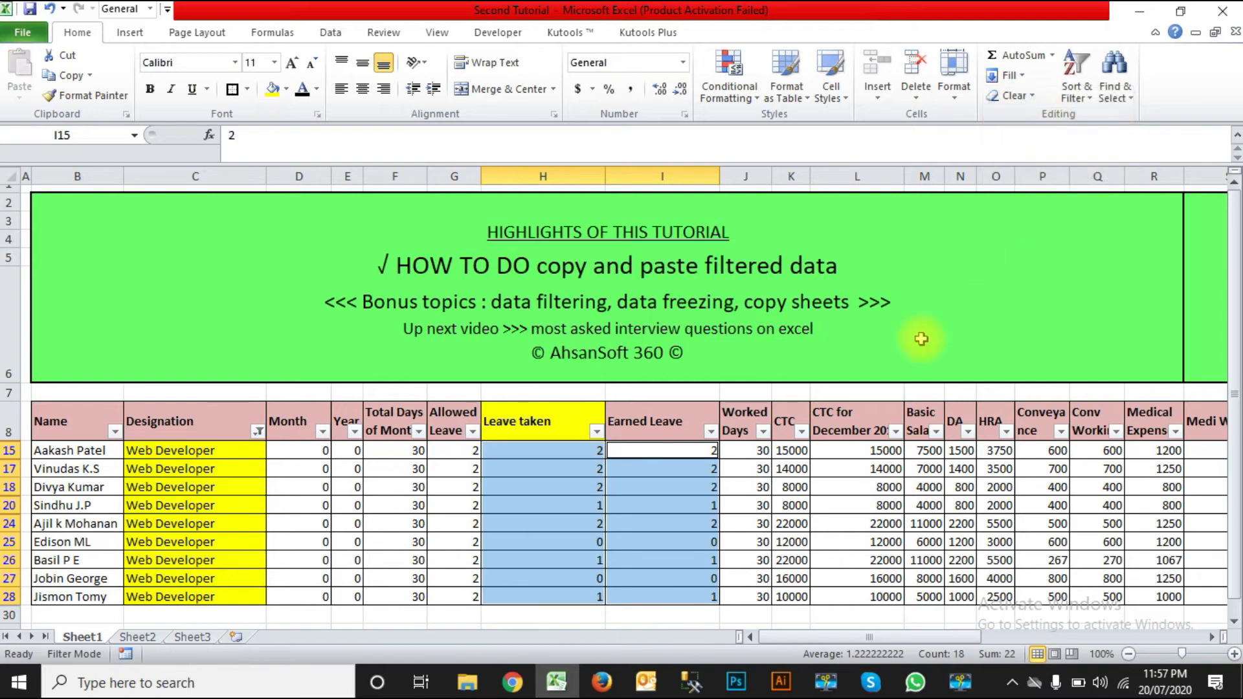
pyautogui.click(667, 470)
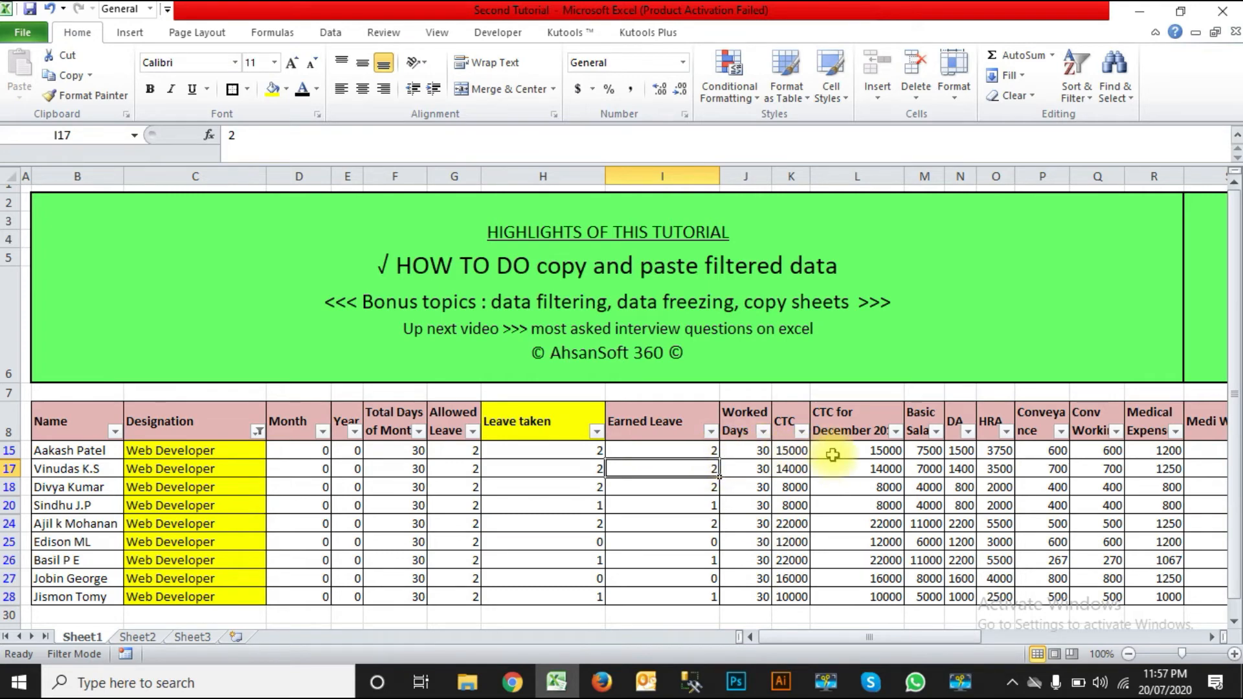
pyautogui.press('Up')
# - Show all designations to check the filled Earned Leave cells against the other rows, and undo the filter change
pyautogui.click(258, 431)
pyautogui.click(83, 228)
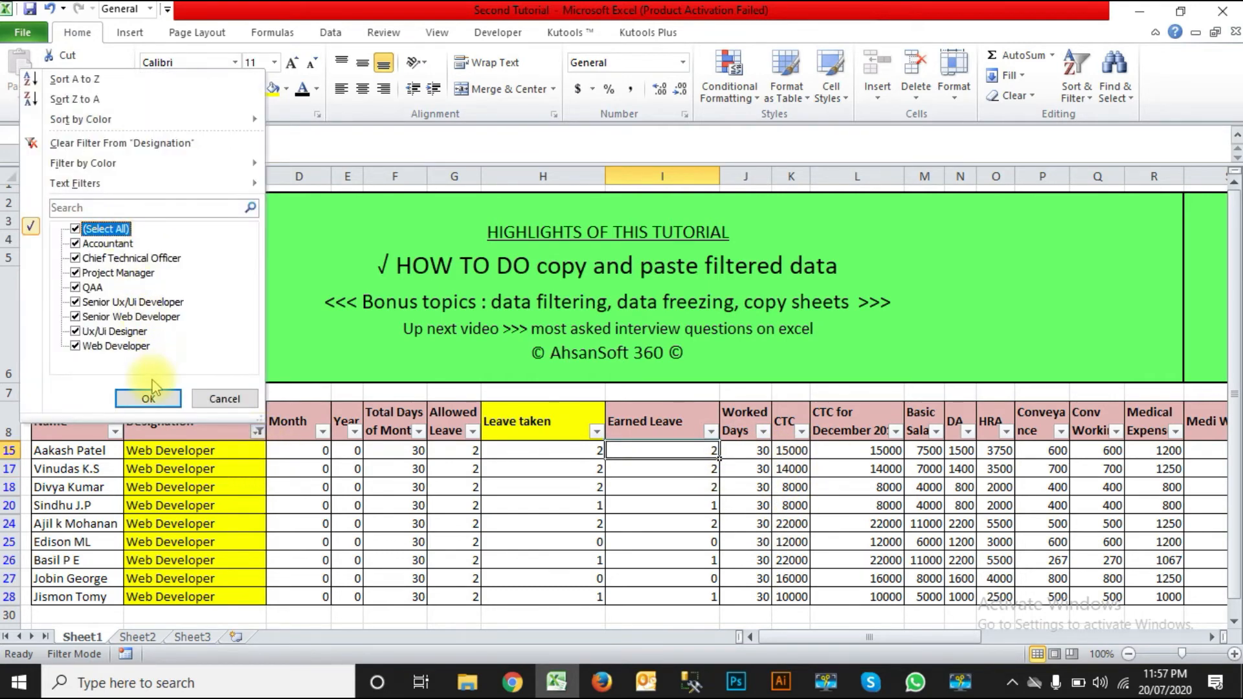
pyautogui.click(162, 394)
pyautogui.click(216, 285)
pyautogui.click(244, 322)
pyautogui.moveTo(661, 377); pyautogui.dragTo(662, 396)
pyautogui.moveTo(661, 450); pyautogui.dragTo(712, 504)
pyautogui.click(713, 505)
pyautogui.hotkey('ctrl', 'z')
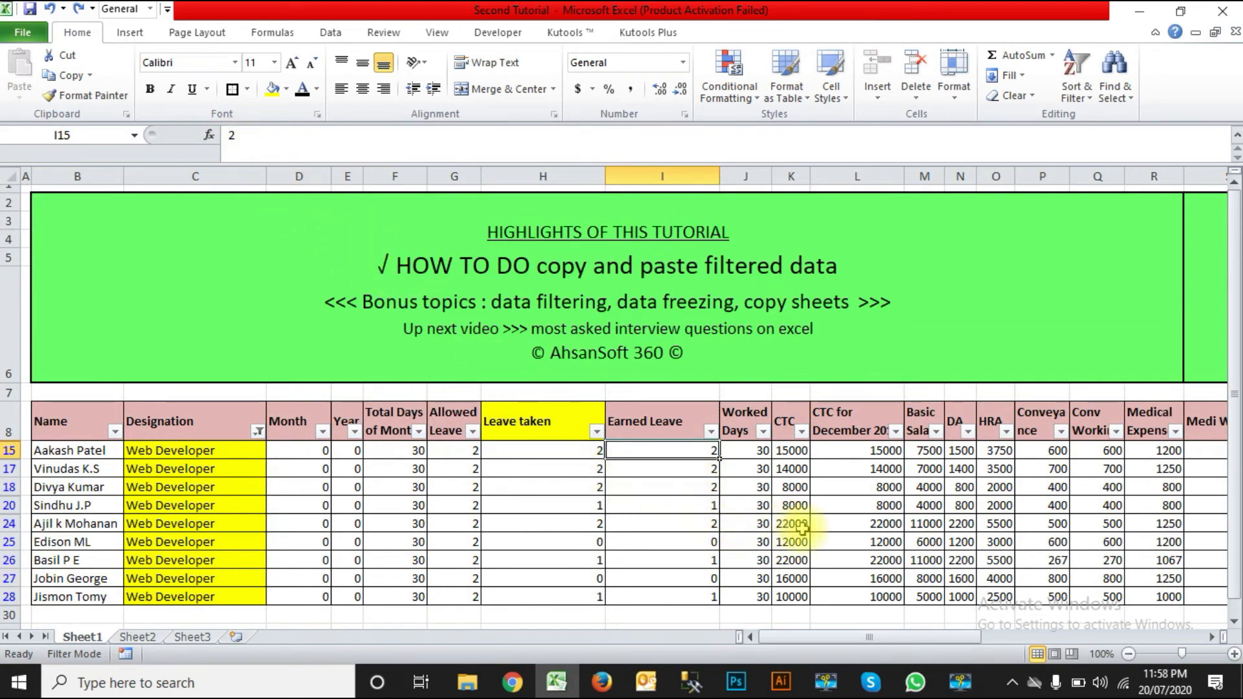
# - Select all designations in the Designation filter to bring back every row, and look through the full list
pyautogui.click(258, 431)
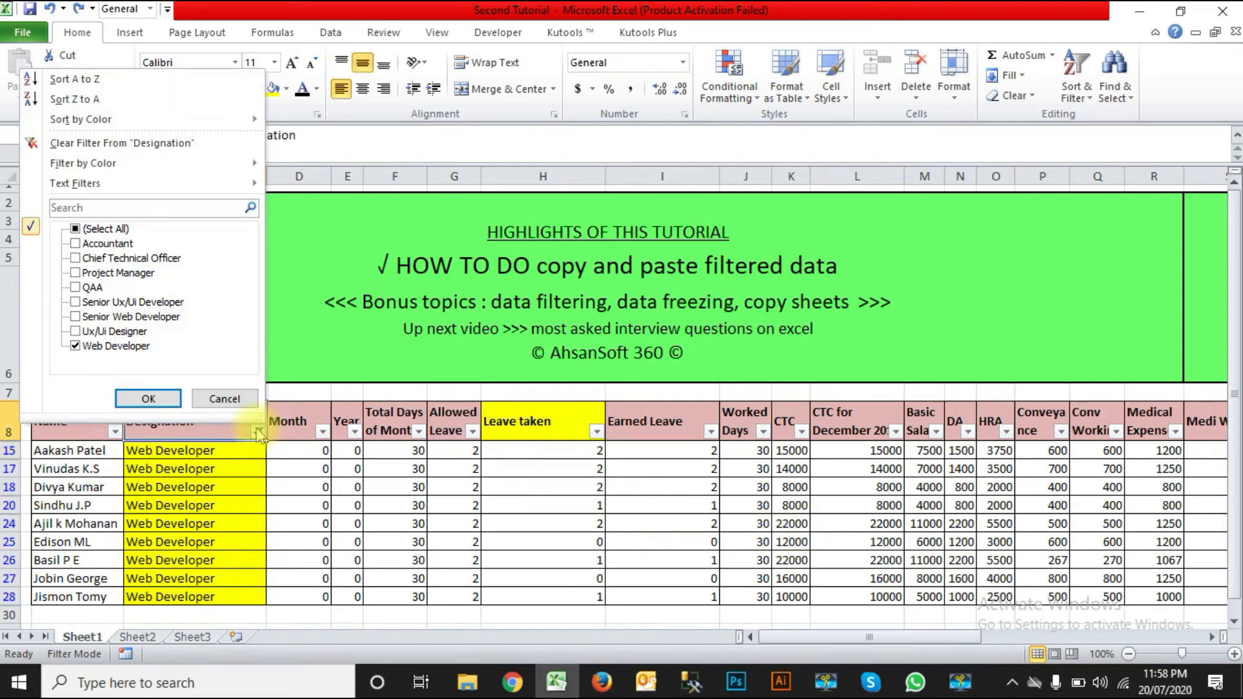
pyautogui.click(148, 398)
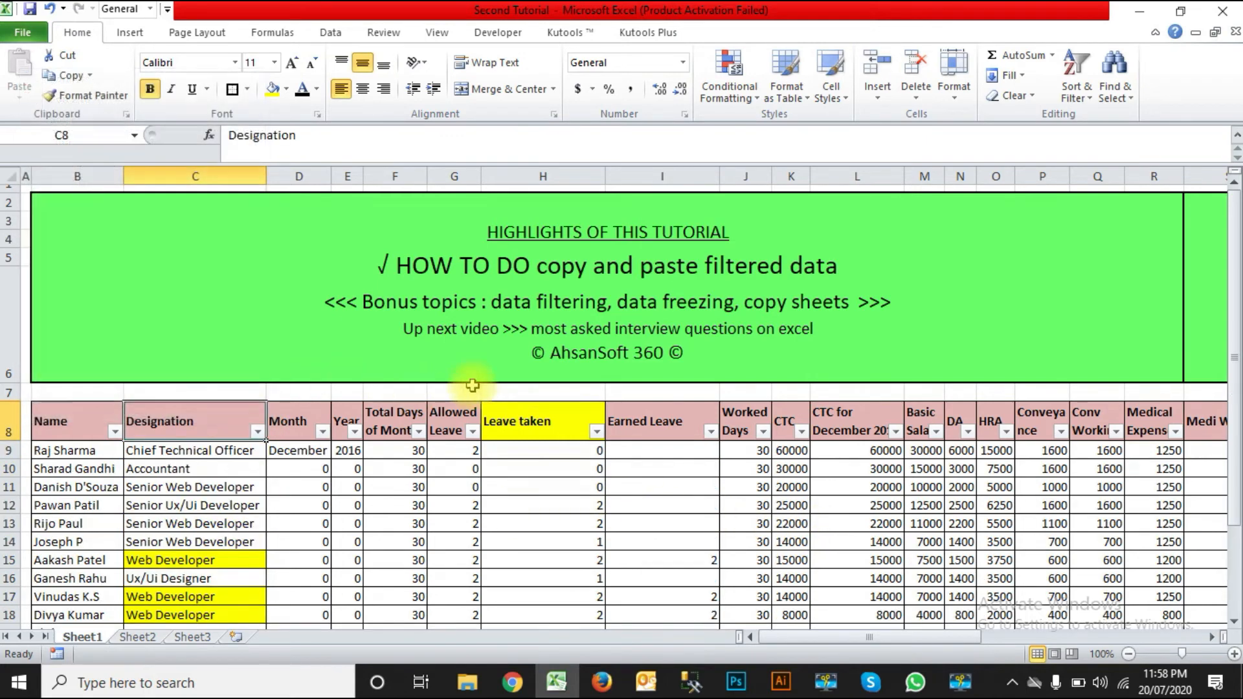
pyautogui.scroll(-5, 511, 475)
pyautogui.scroll(-4, 512, 474)
# - Select row 9 and freeze the panes above it so the banner and column headers stay in view
pyautogui.scroll(8, 512, 475)
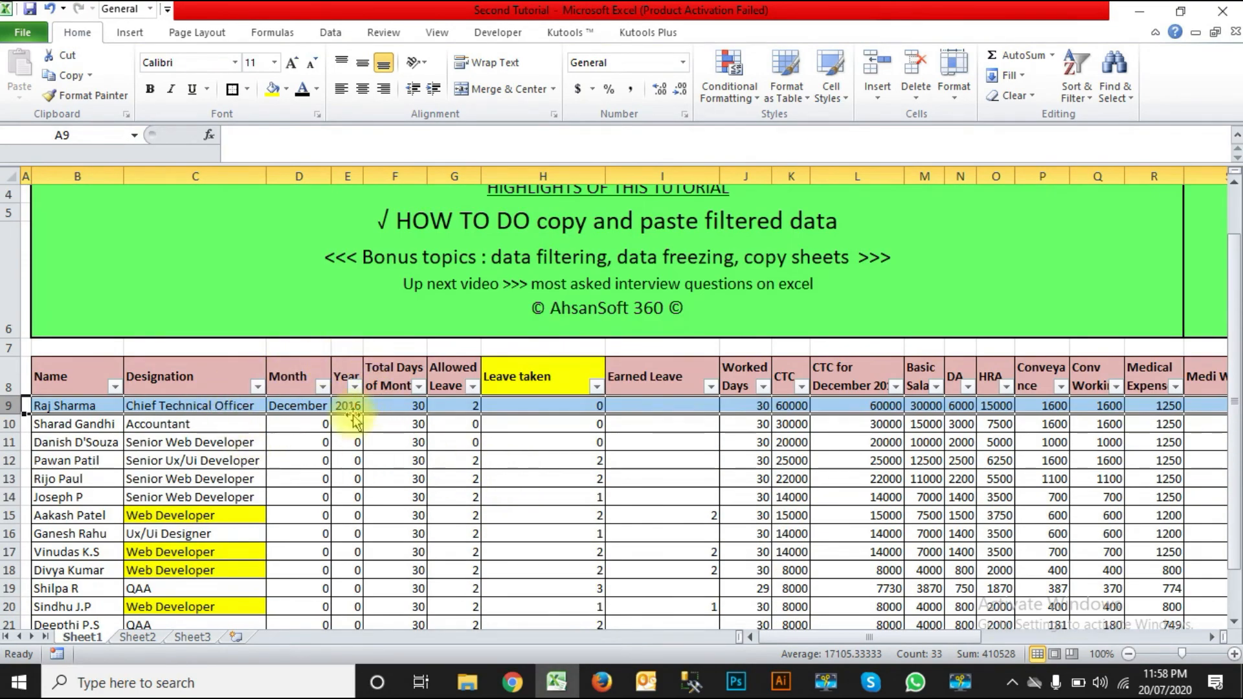
pyautogui.scroll(1, 285, 428)
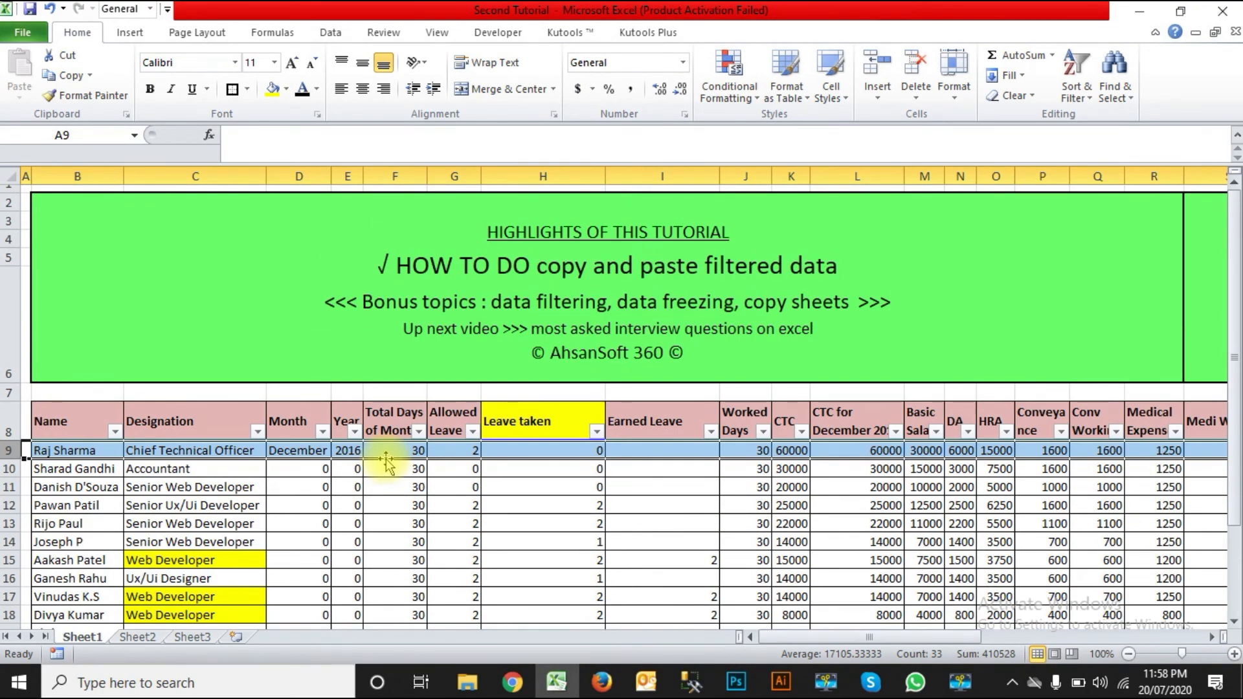
pyautogui.click(445, 34)
pyautogui.click(625, 90)
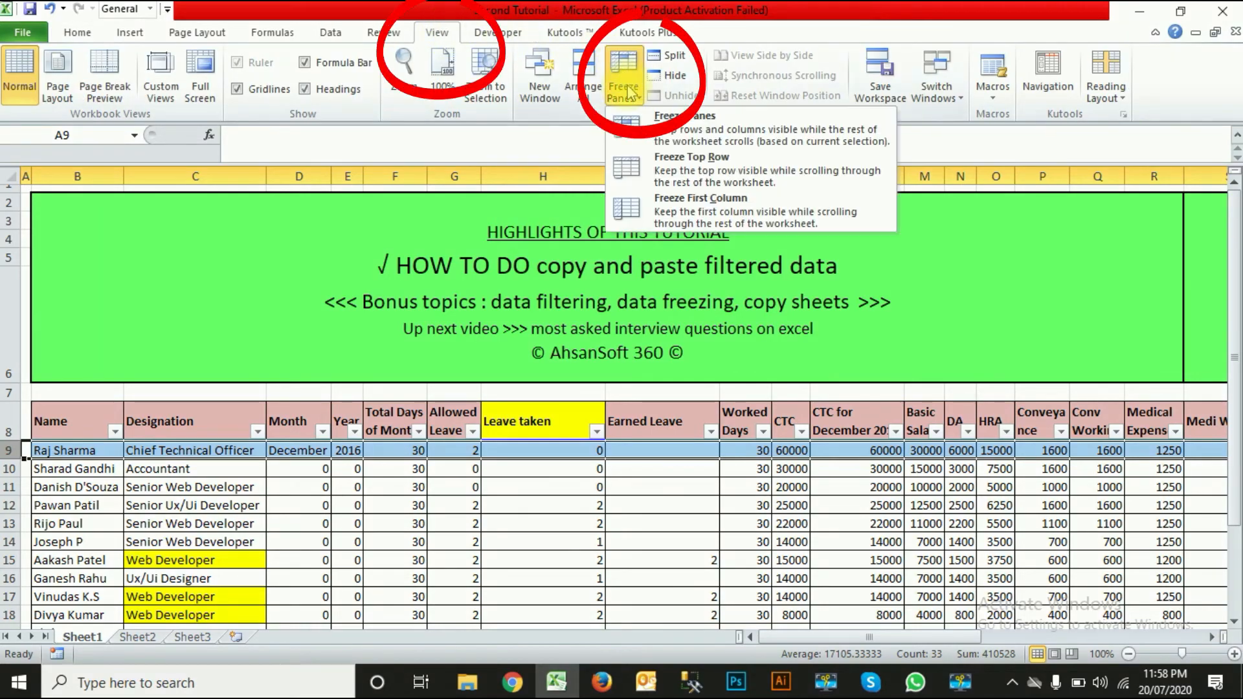
pyautogui.click(673, 133)
pyautogui.click(599, 504)
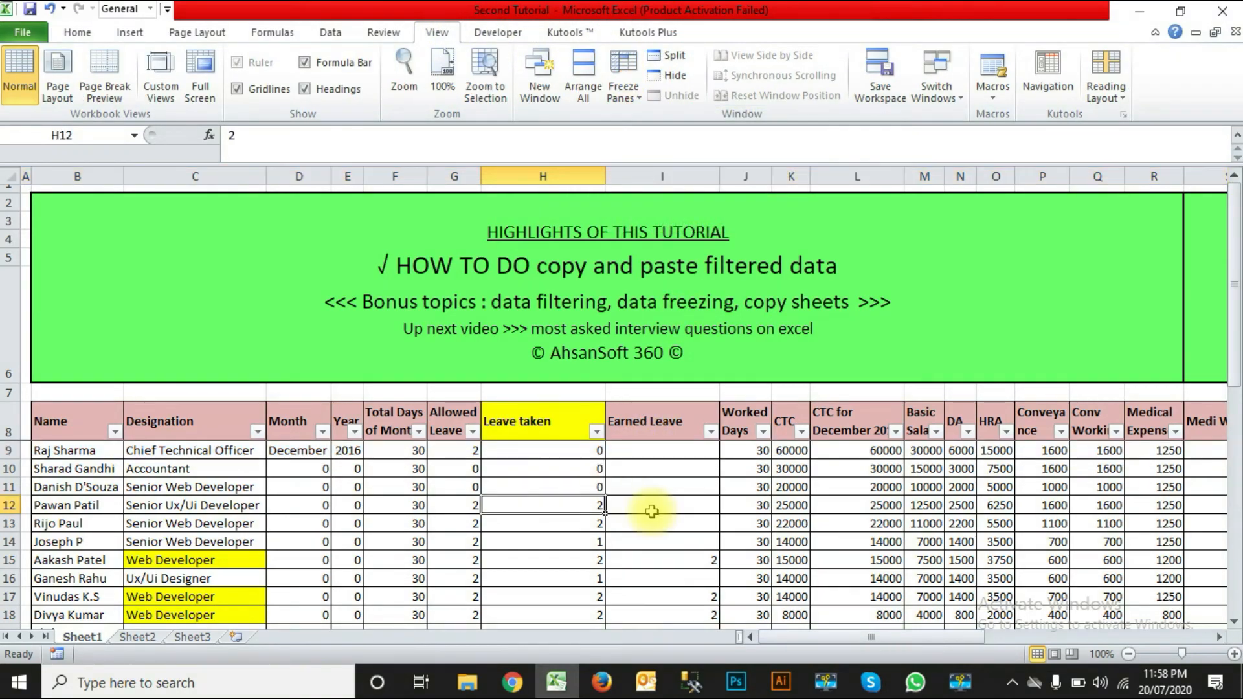
pyautogui.scroll(-5, 651, 511)
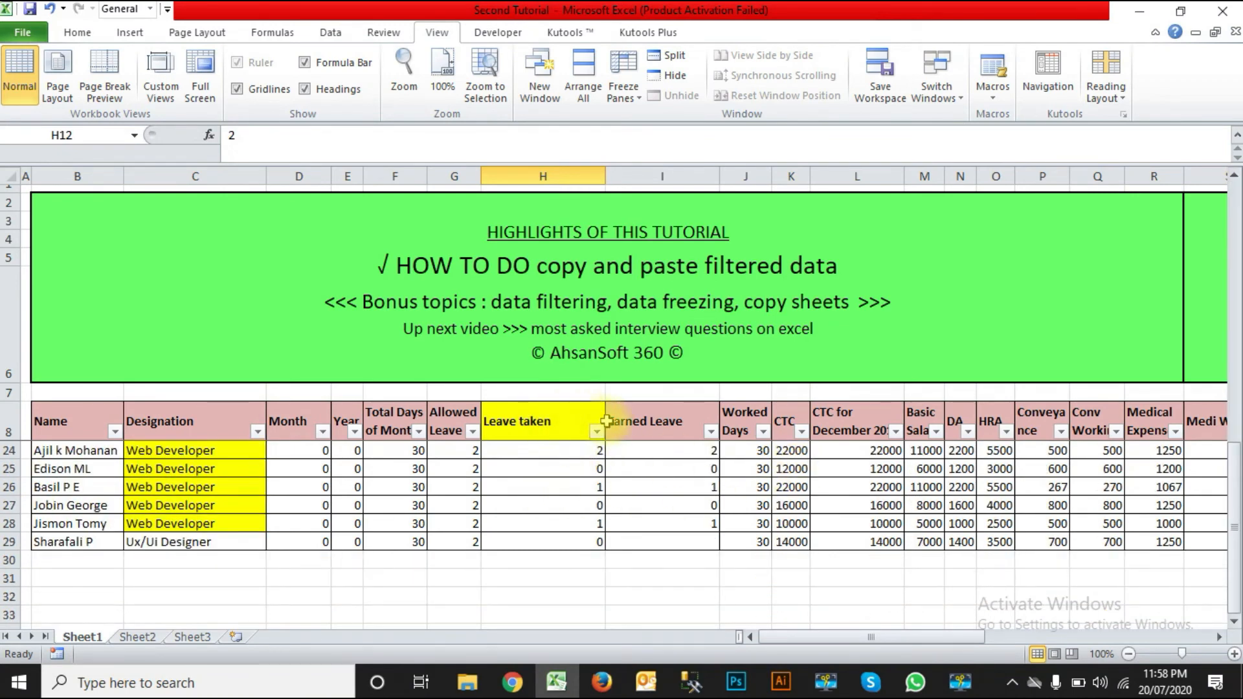
pyautogui.click(673, 505)
pyautogui.scroll(5, 667, 505)
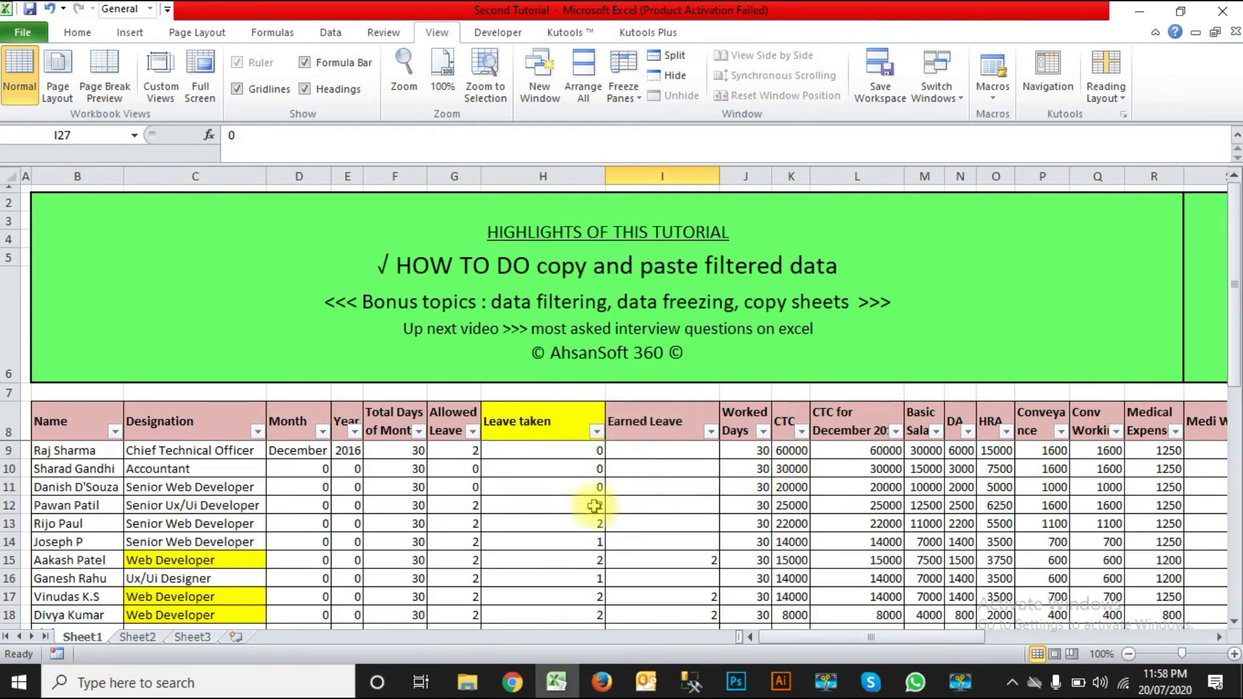
# - Create a copy of Sheet1 in Second Tutorial.xlsx, placed before Sheet1
pyautogui.rightClick(88, 644)
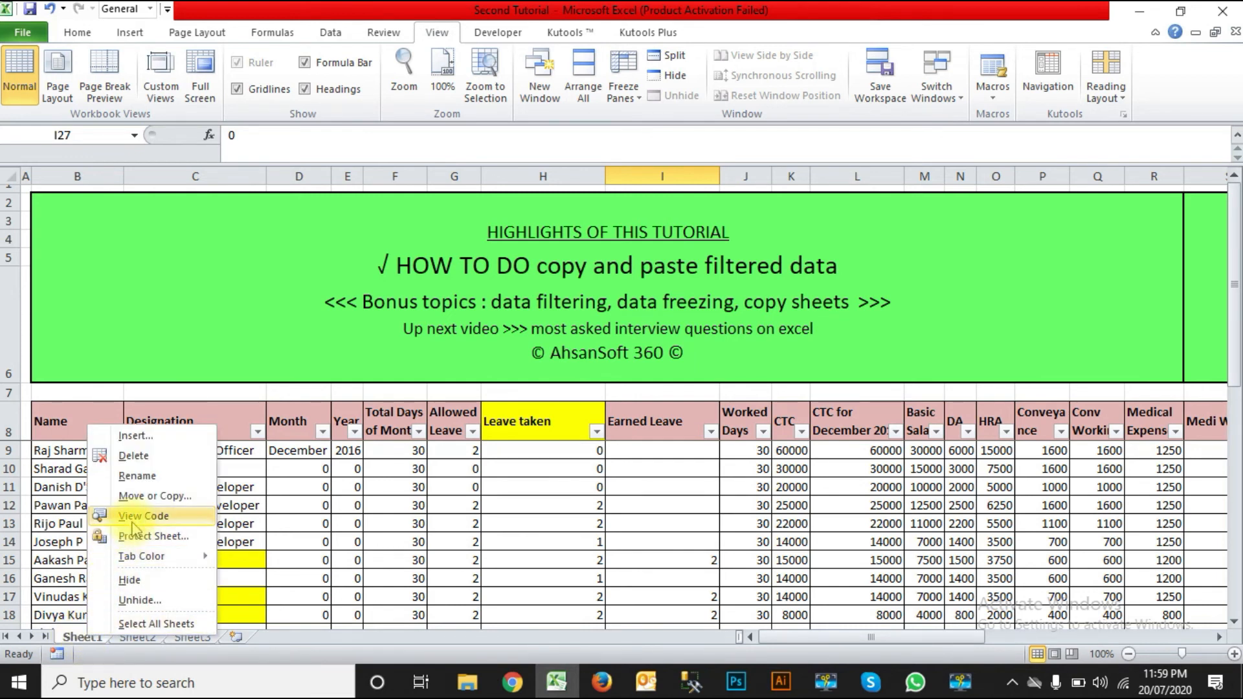
pyautogui.click(199, 501)
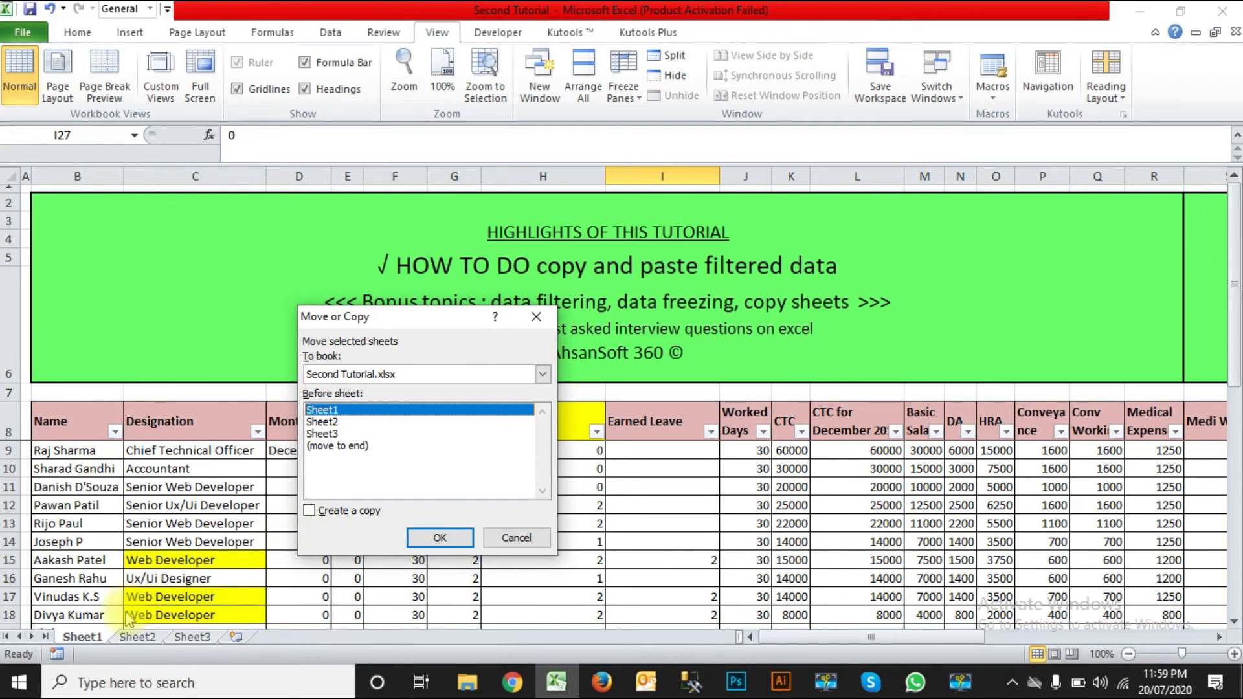
pyautogui.click(309, 510)
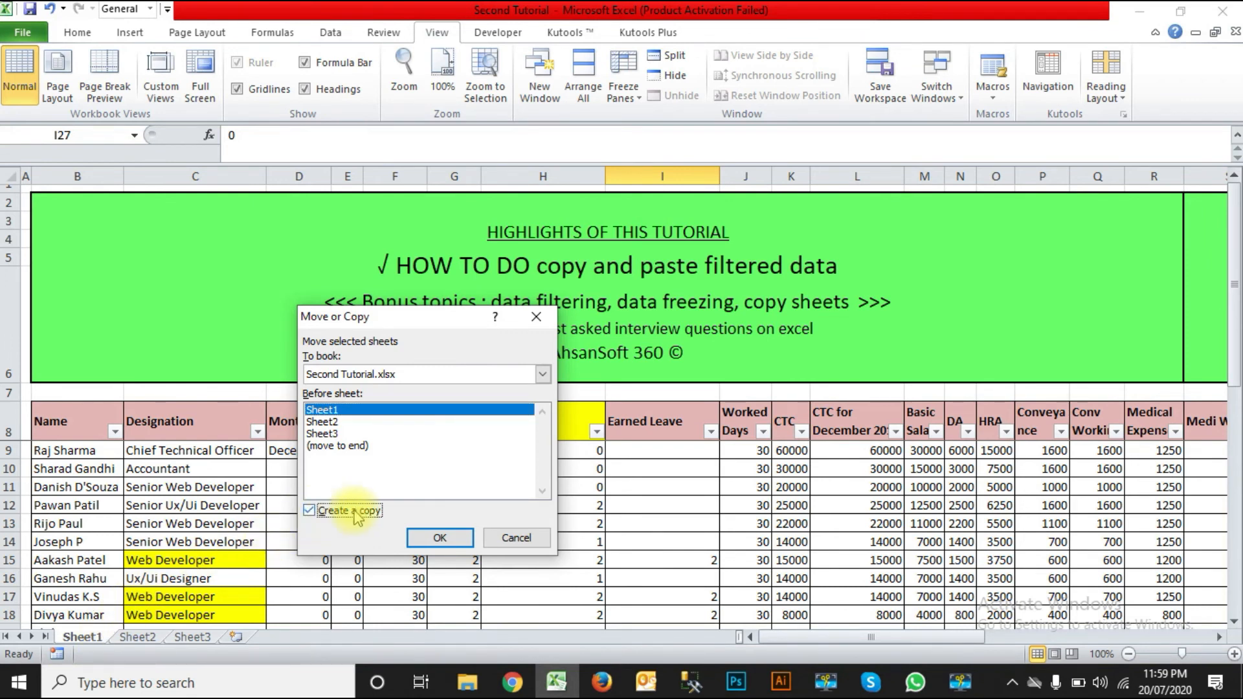
pyautogui.click(426, 540)
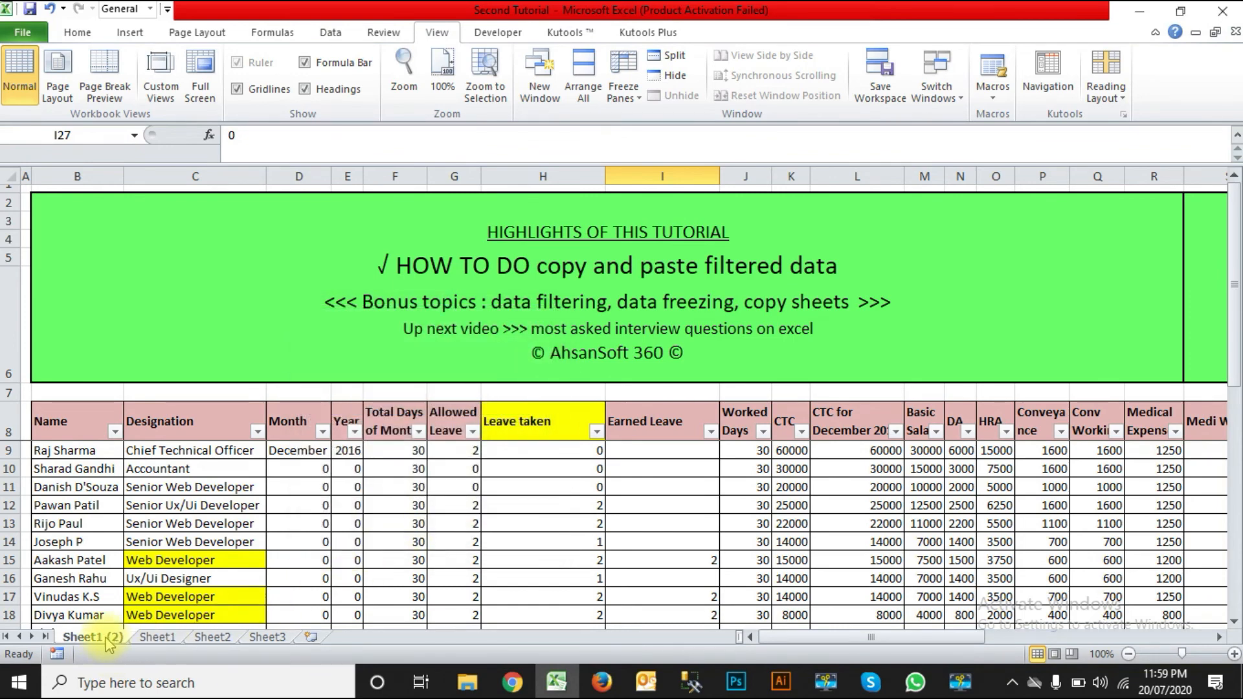
# - Compare Sheet1 with its copy and remove the Sheet1 (2) copy from the workbook
pyautogui.click(158, 638)
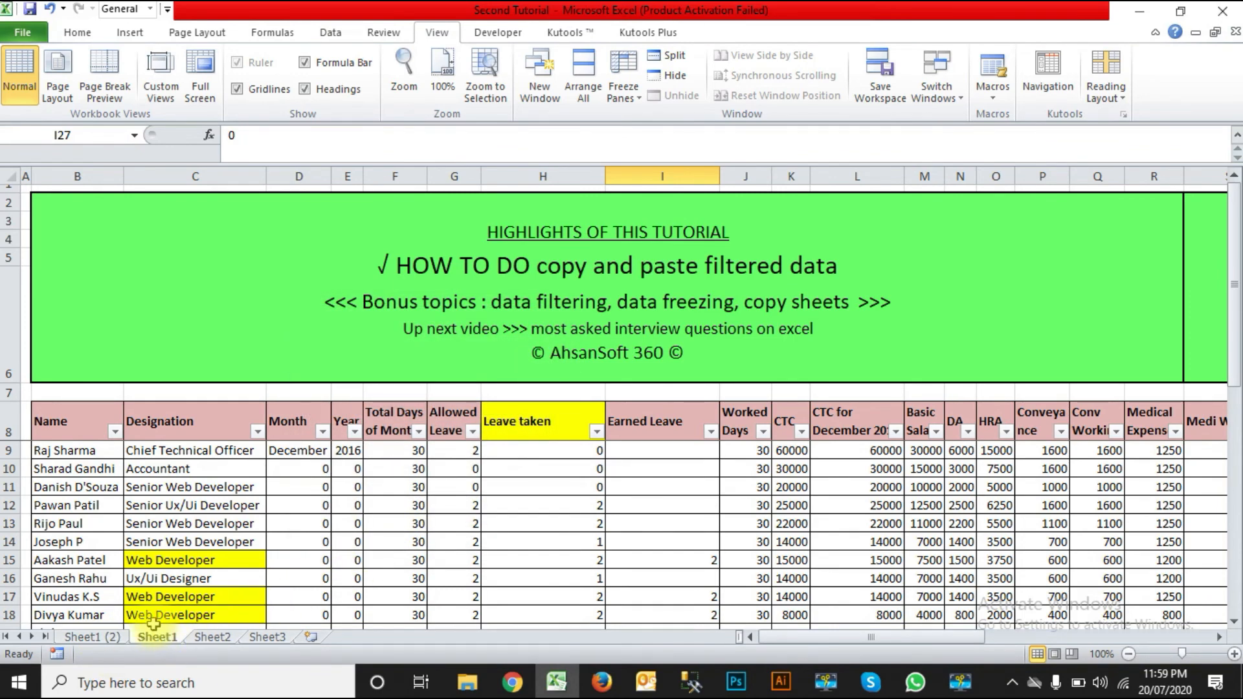
pyautogui.click(110, 640)
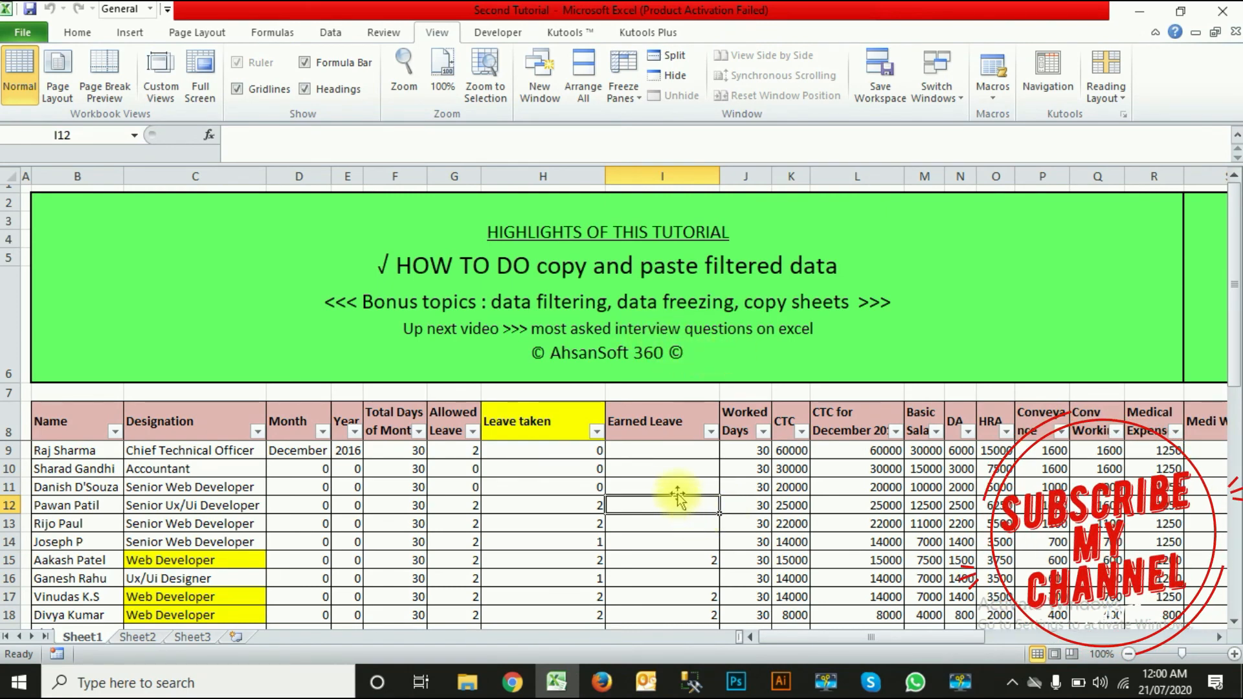
pyautogui.click(686, 451)
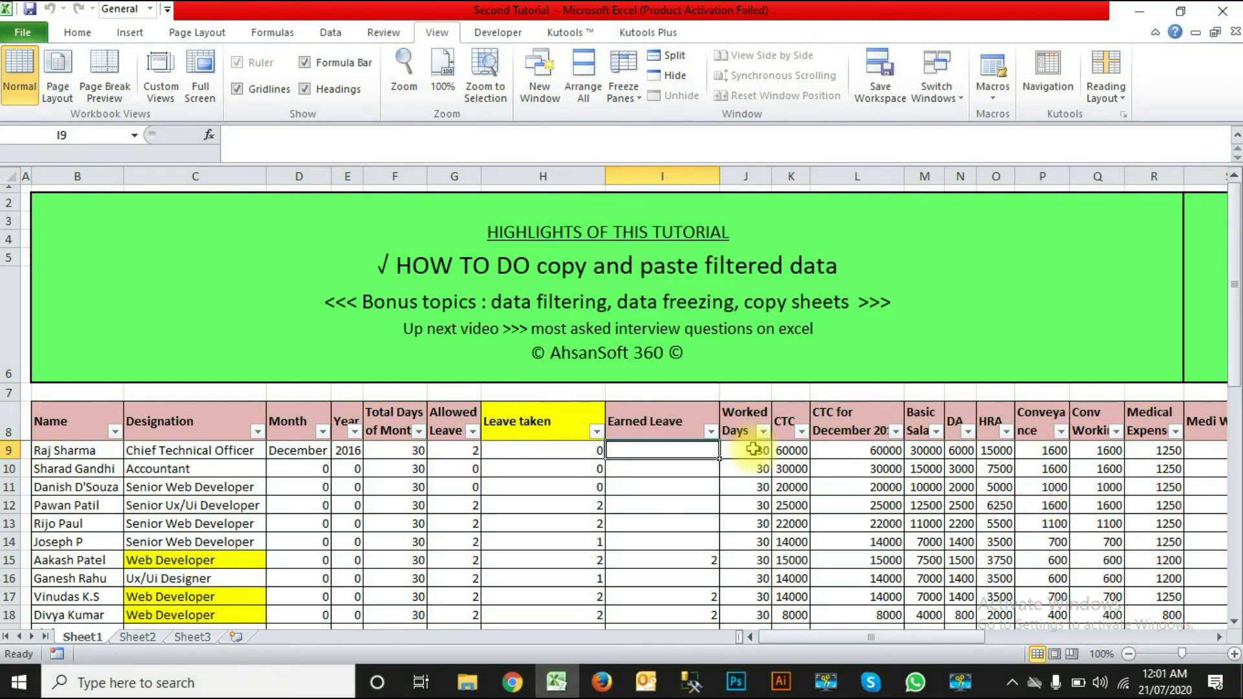